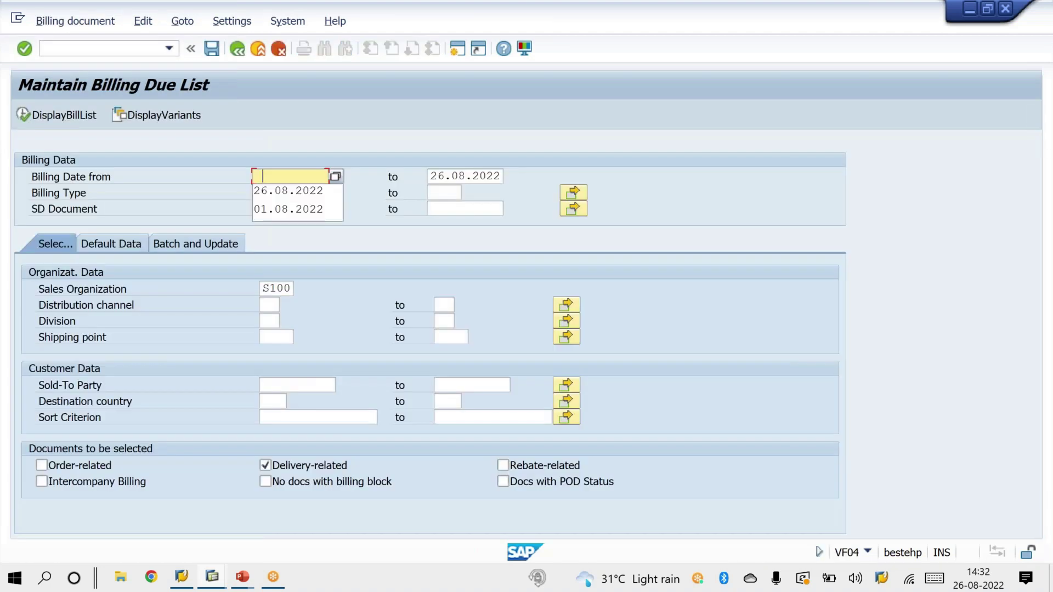
Display the billing due list for billing date 26.08.2022 and sales organization S100
{"action": "left_click", "coordinate": [266, 190]}
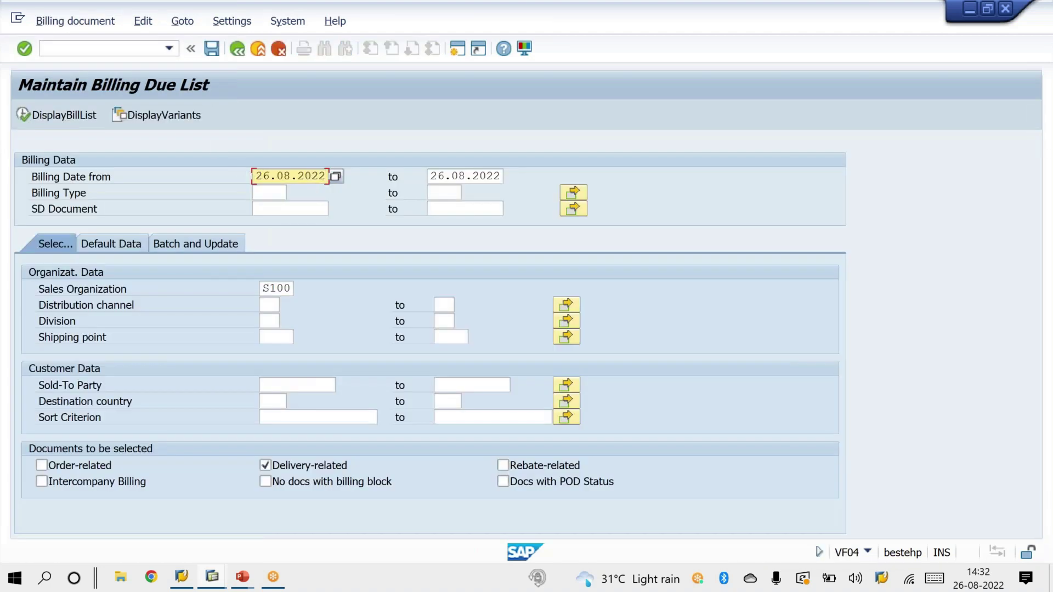
{"action": "left_click_drag", "start_coordinate": [257, 175], "coordinate": [349, 178]}
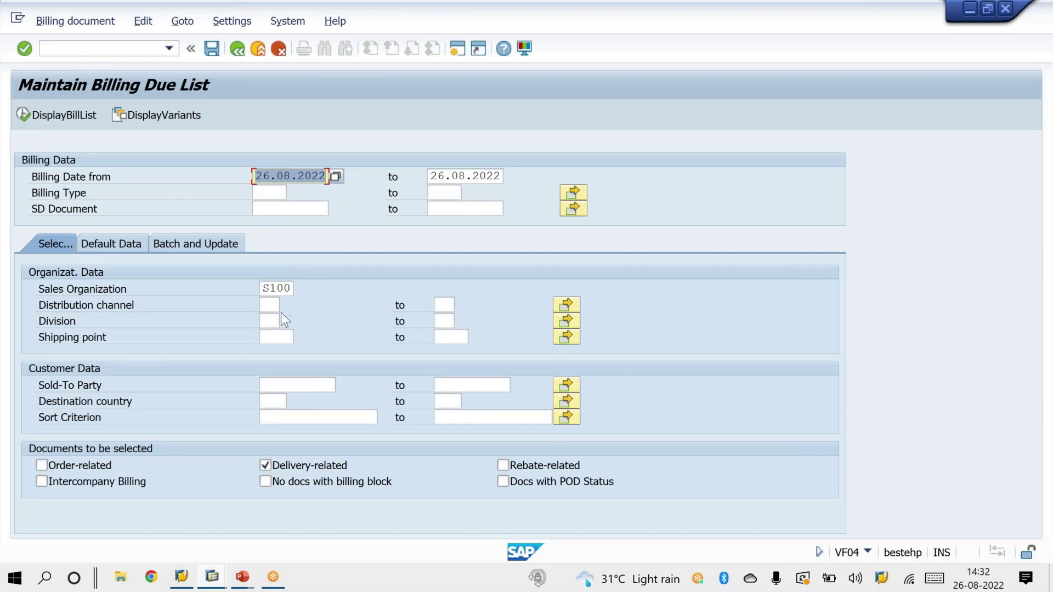
{"action": "left_click_drag", "start_coordinate": [263, 289], "coordinate": [291, 289]}
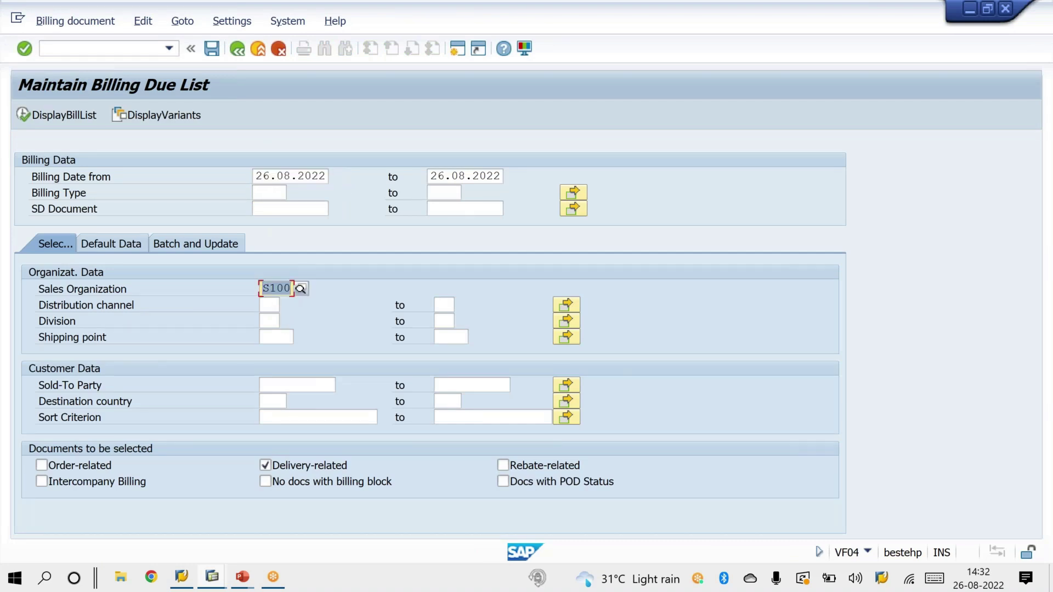
{"action": "left_click", "coordinate": [47, 118]}
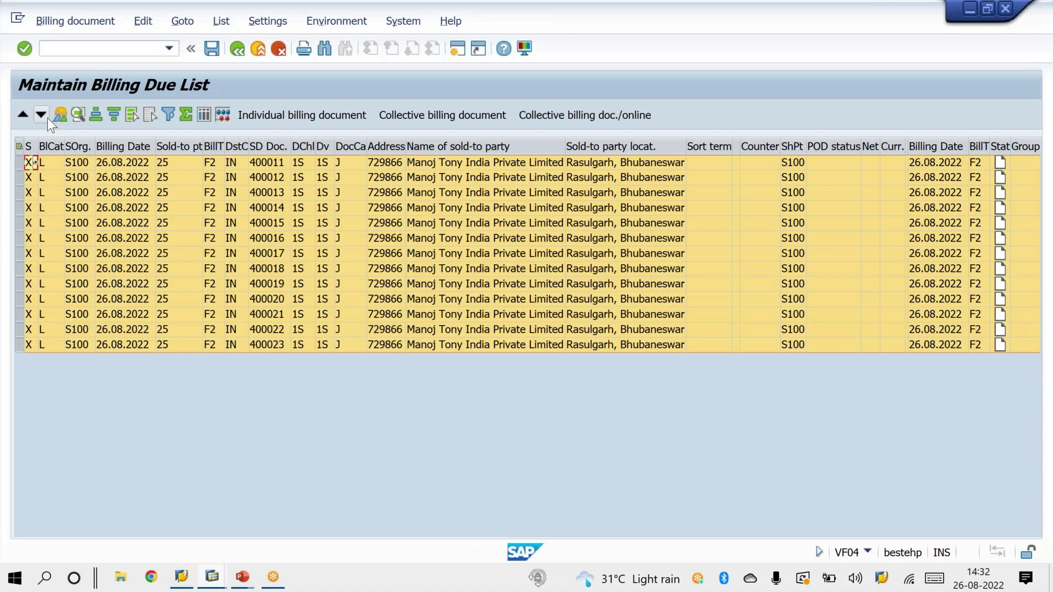
Copy the SD Doc. column of delivery numbers 400011–400023
{"action": "left_click", "coordinate": [272, 146]}
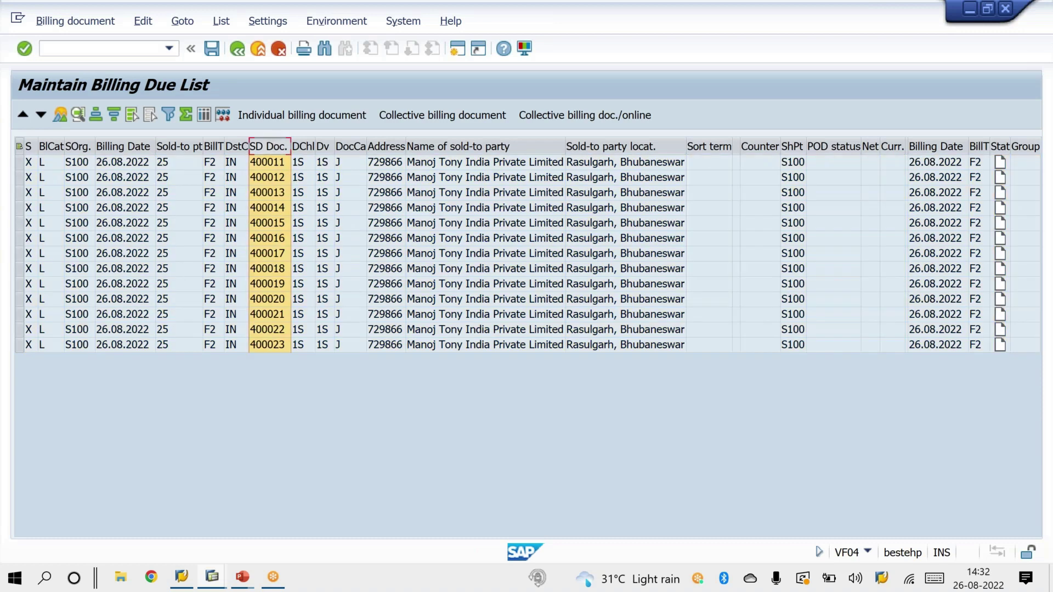
{"action": "left_click", "coordinate": [264, 162]}
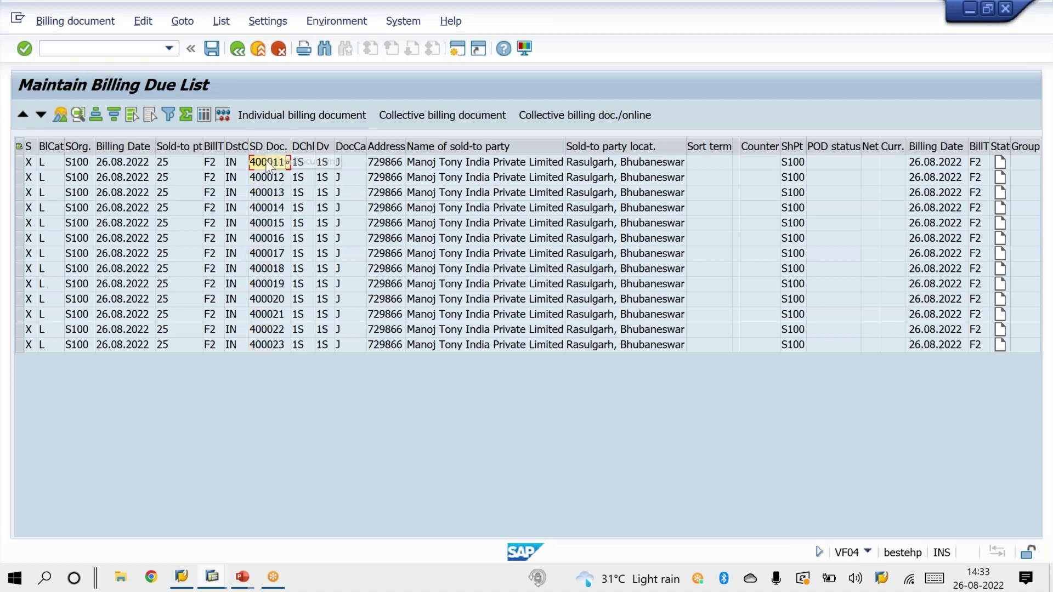
{"action": "left_click", "coordinate": [269, 146]}
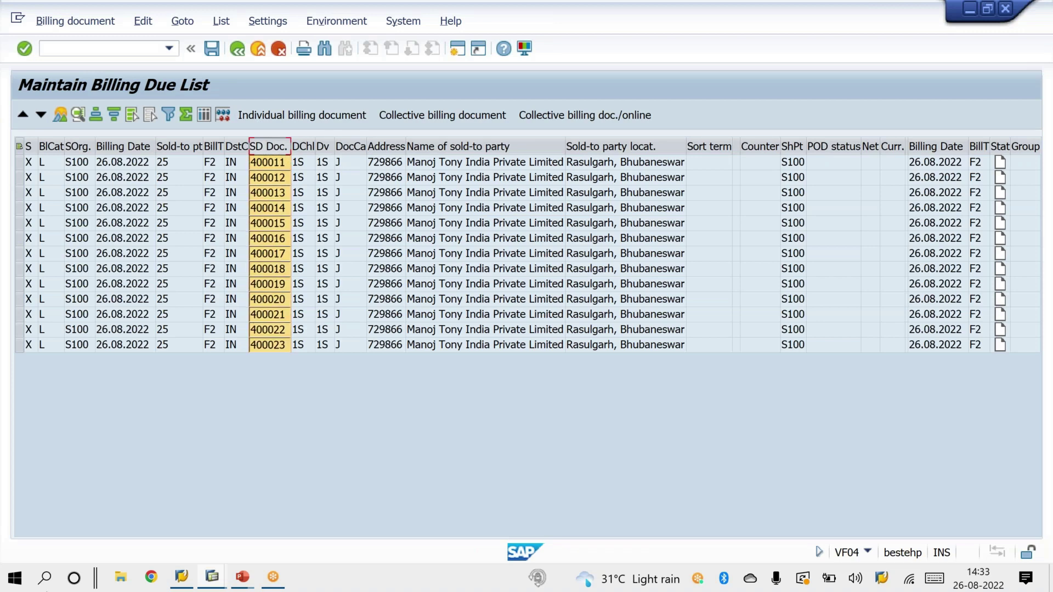
Launch Excel from the taskbar search
{"action": "left_click", "coordinate": [45, 579]}
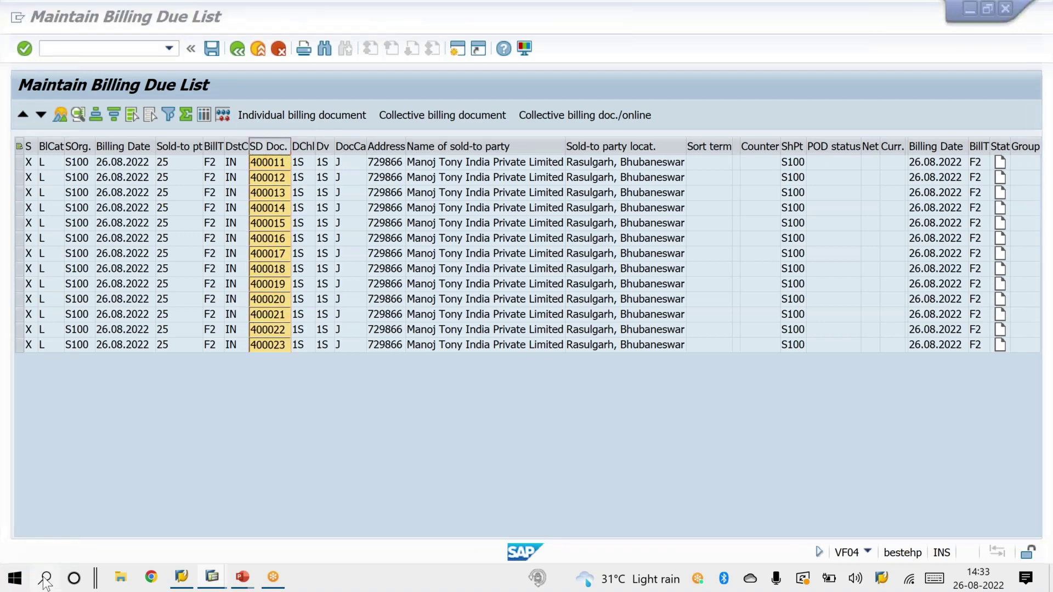
{"action": "type", "text": "EXCE"}
{"action": "left_click", "coordinate": [123, 143]}
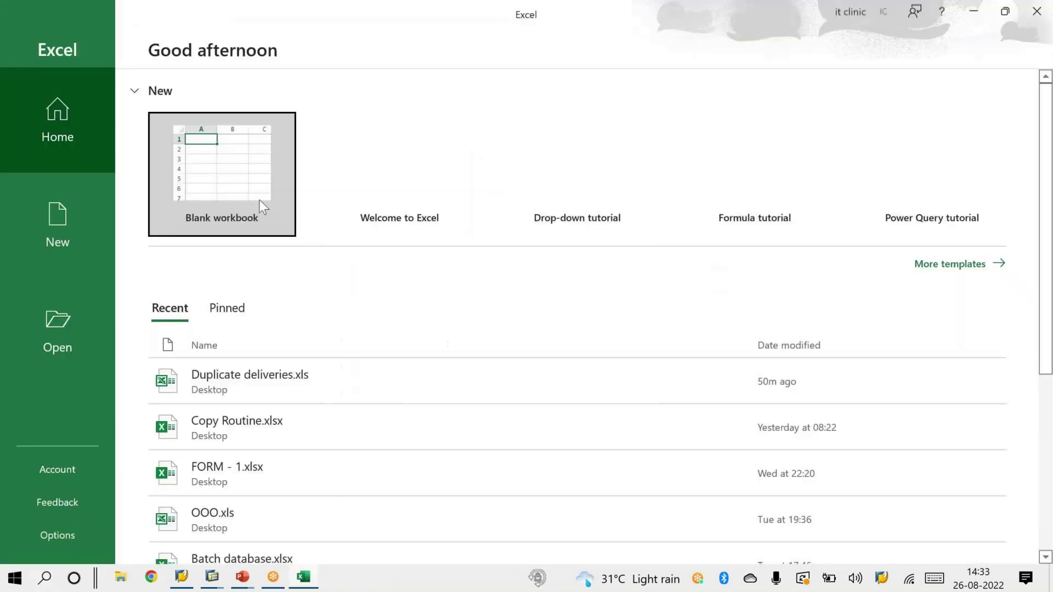
Paste the delivery numbers into A1 of a new blank workbook, cancelling the save prompt
{"action": "left_click", "coordinate": [204, 188]}
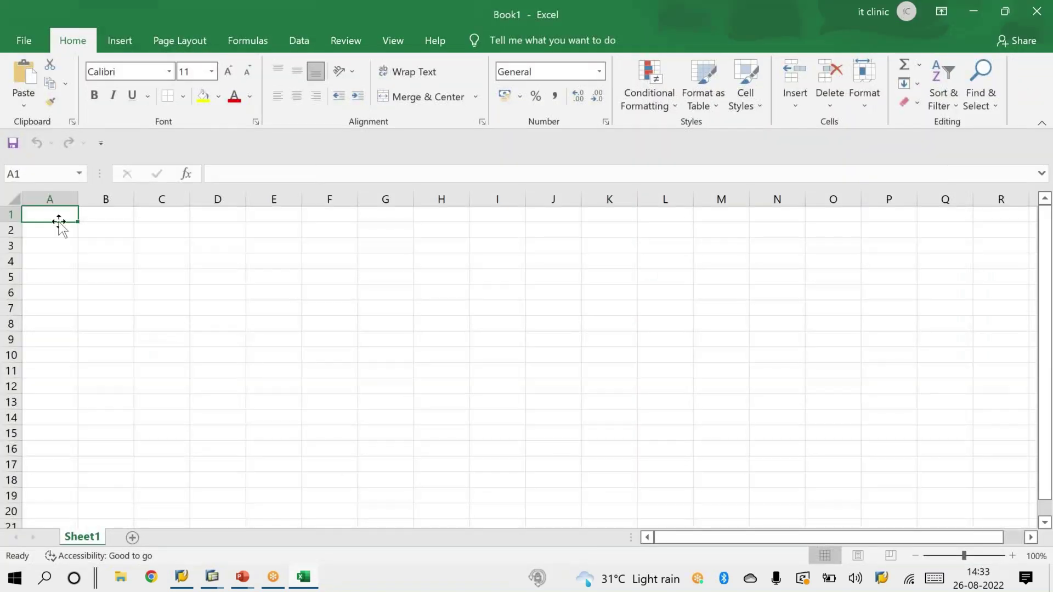
{"action": "key", "text": "ctrl+v"}
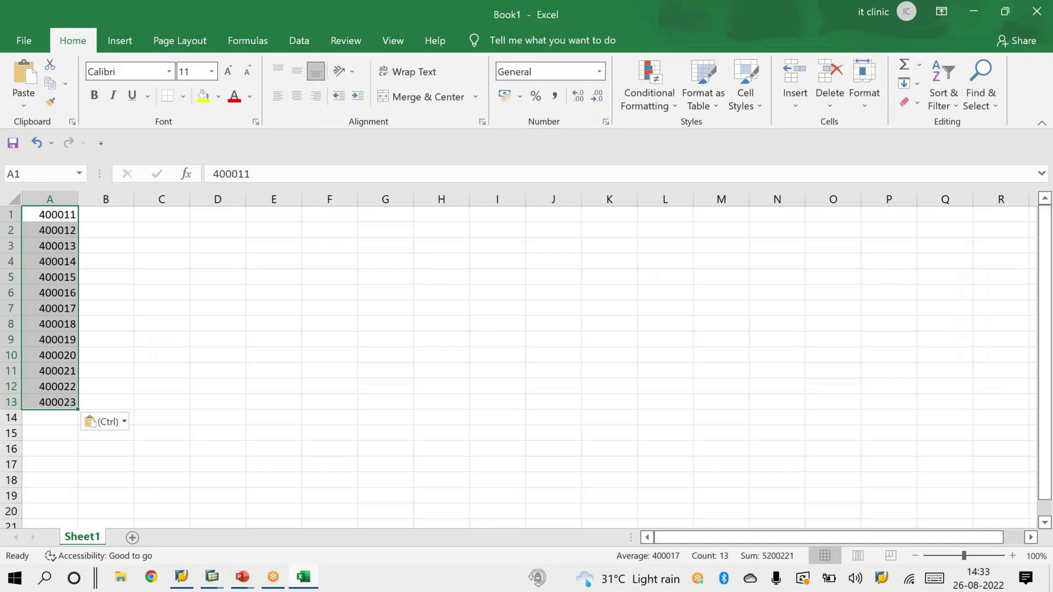
{"action": "key", "text": "ctrl+s"}
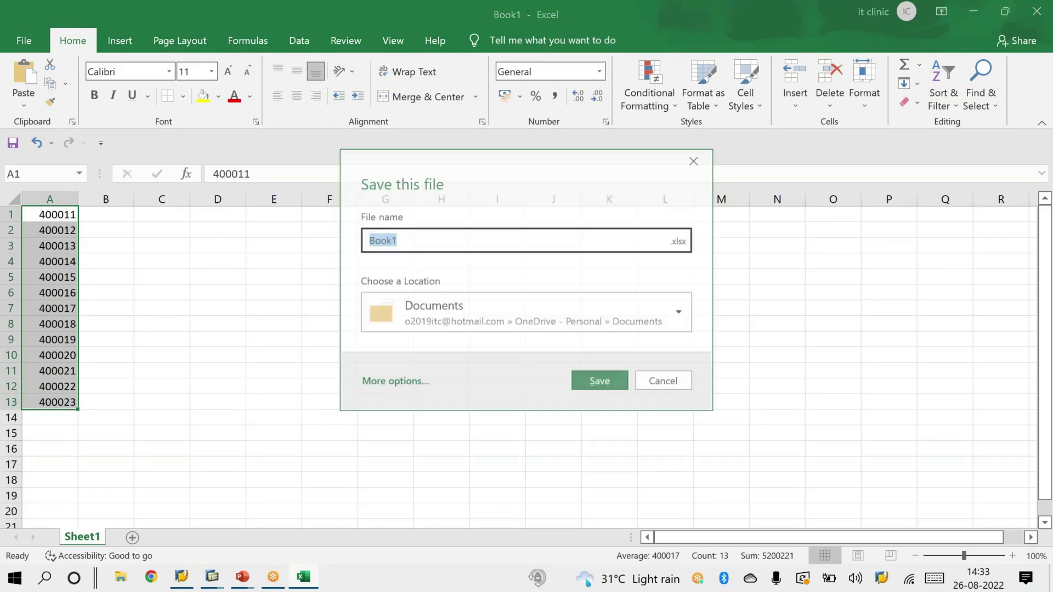
{"action": "left_click", "coordinate": [662, 380]}
Copy delivery numbers 400011–400023 from A1:A13
{"action": "left_click_drag", "start_coordinate": [69, 214], "coordinate": [68, 402]}
{"action": "key", "text": "ctrl+c"}
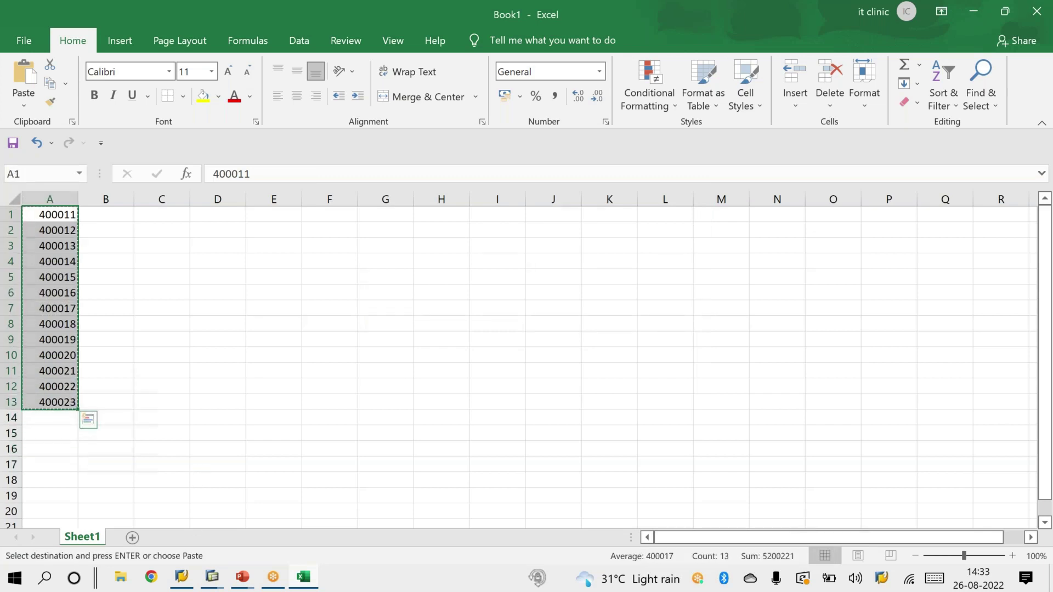
{"action": "left_click", "coordinate": [212, 577]}
Return to the SAP billing due list and begin a /N command
{"action": "left_click", "coordinate": [401, 501]}
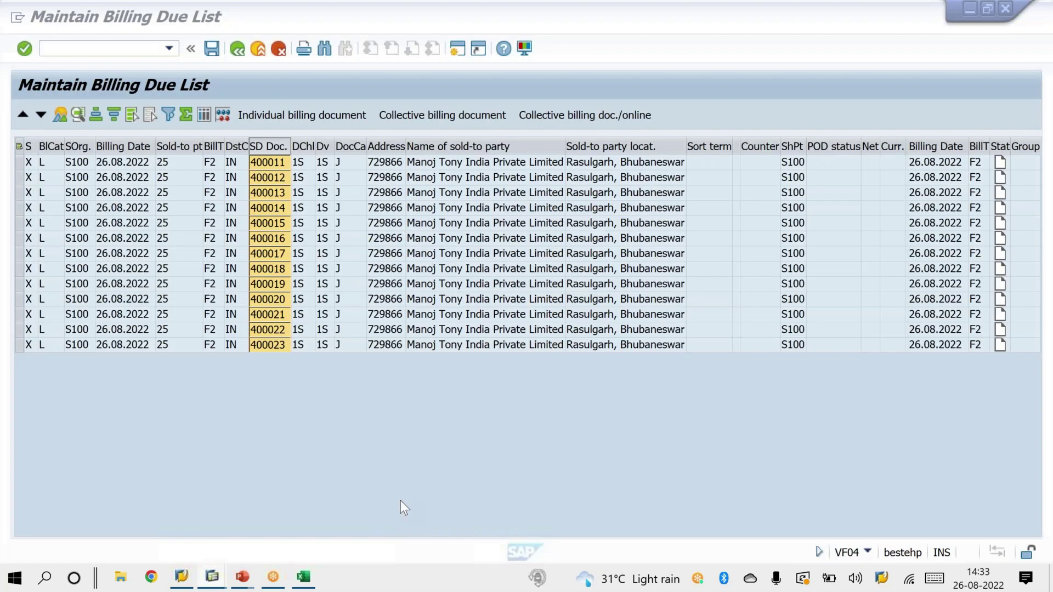
{"action": "left_click", "coordinate": [118, 50]}
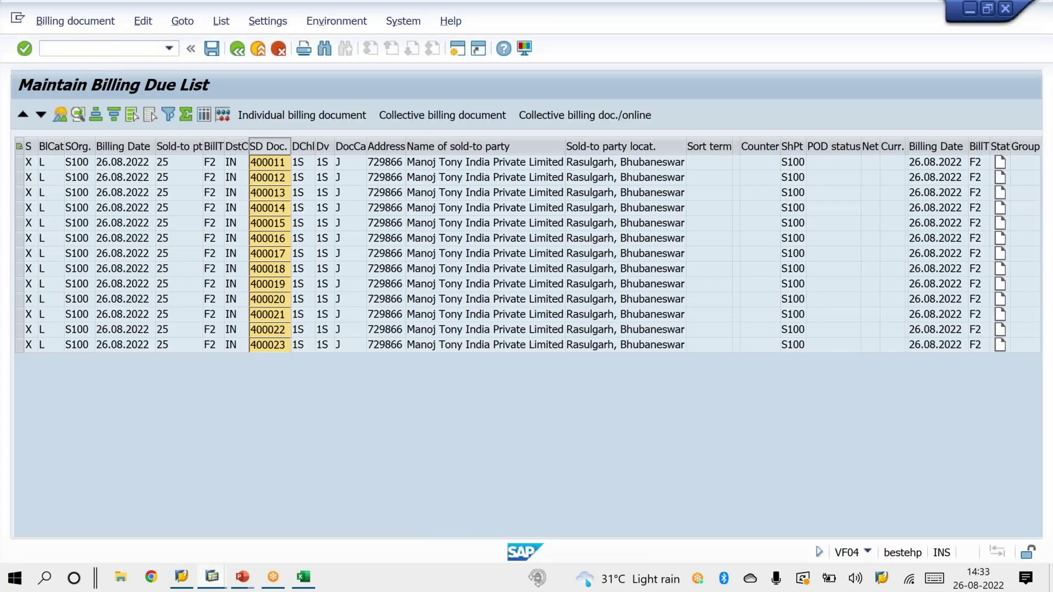
{"action": "type", "text": "/N"}
{"action": "key", "text": "alt+Tab"}
{"action": "key", "text": "alt+Tab"}
{"action": "key", "text": "Tab"}
{"action": "key", "text": "Escape"}
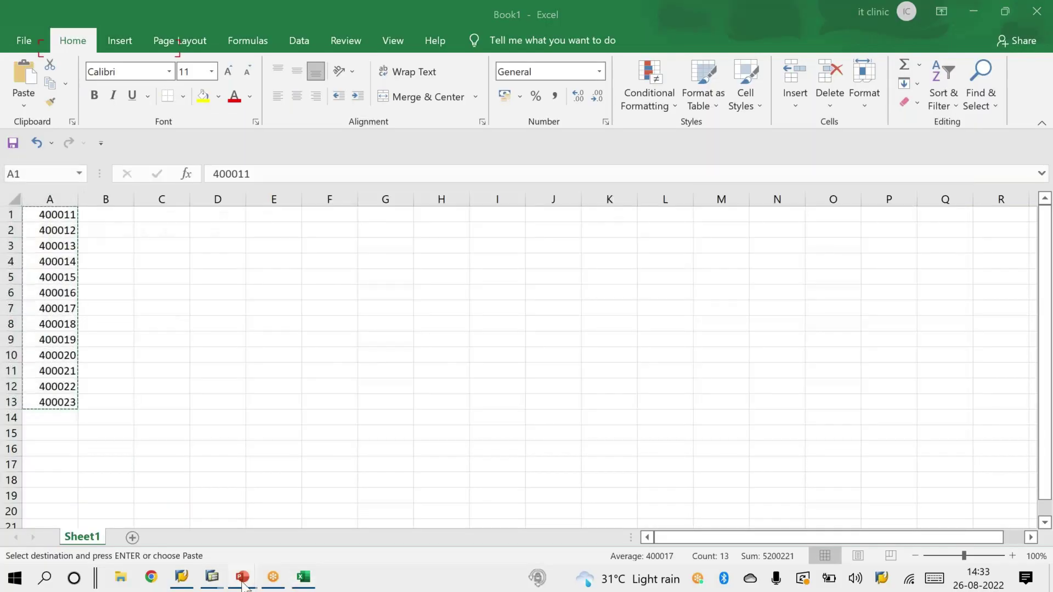
{"action": "key", "text": "alt+Tab"}
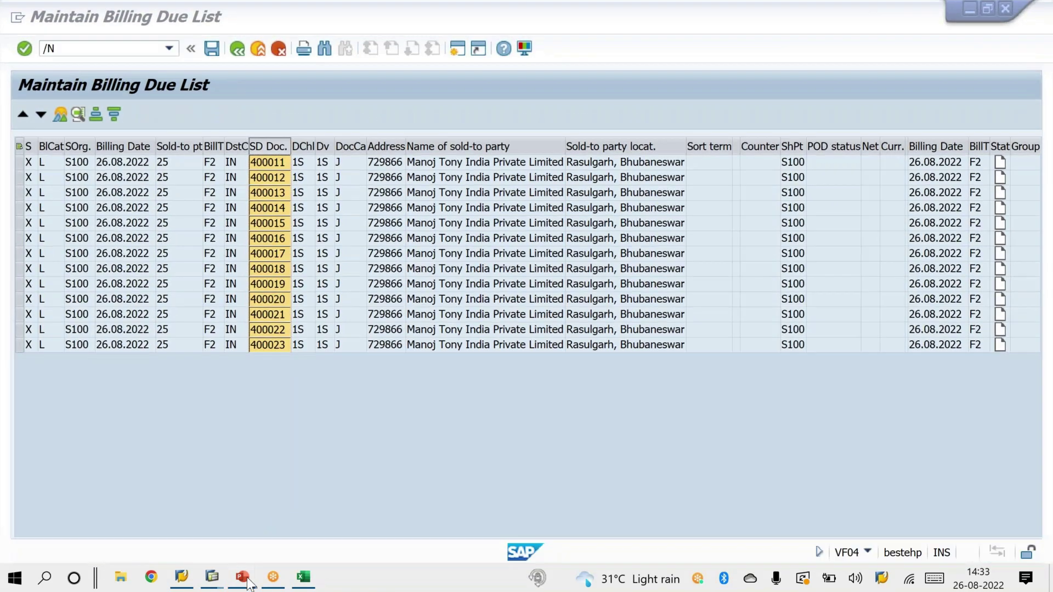
Tick off the REVERSE PGI step on the Steps slide
{"action": "mouse_move", "coordinate": [242, 577]}
{"action": "left_click", "coordinate": [299, 505]}
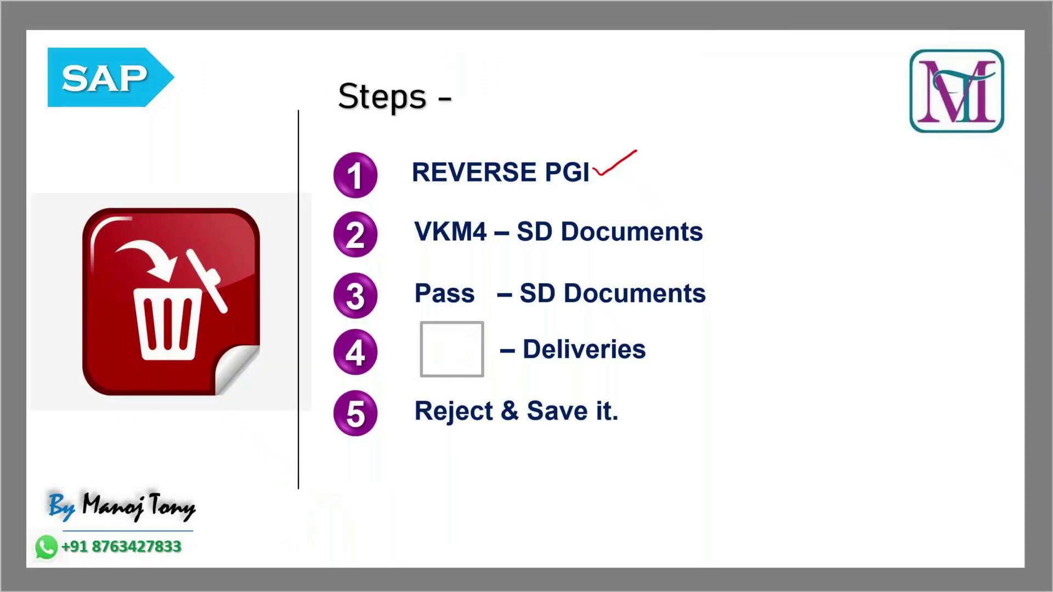
{"action": "mouse_move", "coordinate": [397, 163]}
{"action": "left_mouse_down"}
{"action": "mouse_move", "coordinate": [417, 167]}
{"action": "mouse_move", "coordinate": [444, 148]}
{"action": "left_mouse_up"}
{"action": "key", "text": "alt+Tab"}
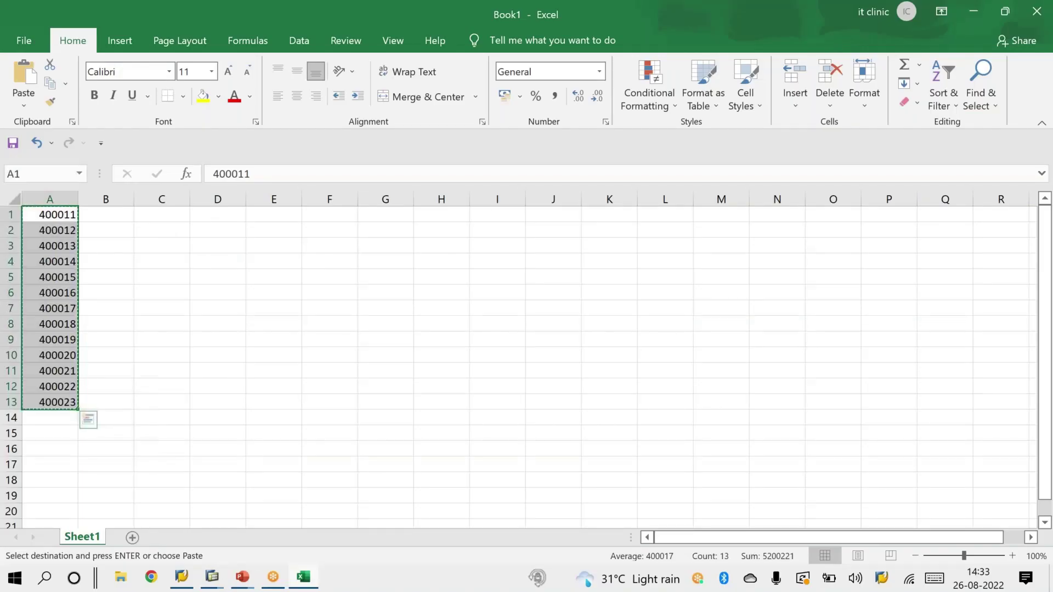
Run transaction VL09 from the SAP command field
{"action": "mouse_move", "coordinate": [211, 577]}
{"action": "left_click", "coordinate": [400, 509]}
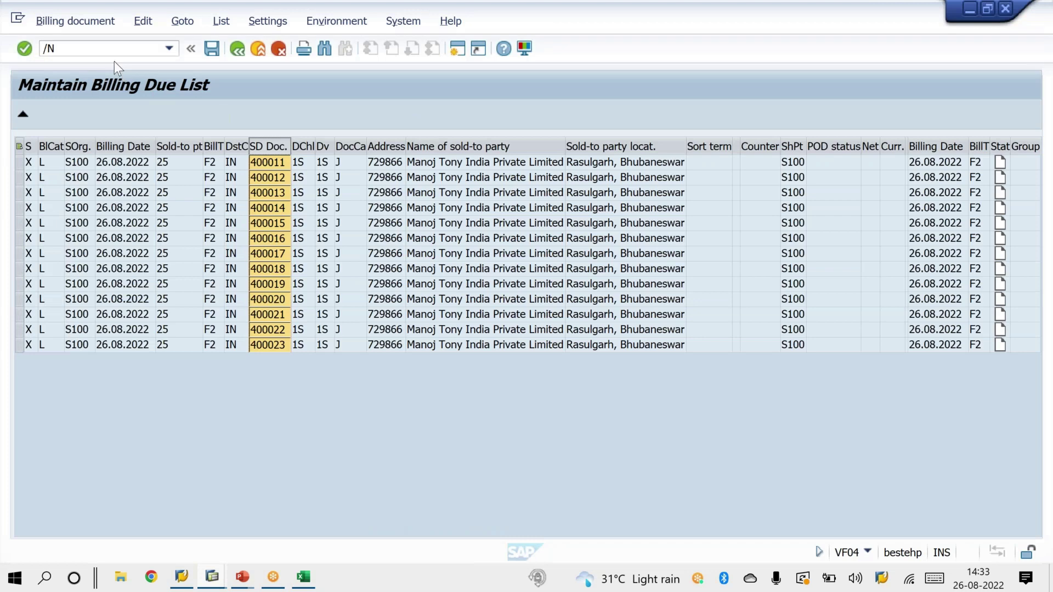
{"action": "key", "text": "ctrl+slash"}
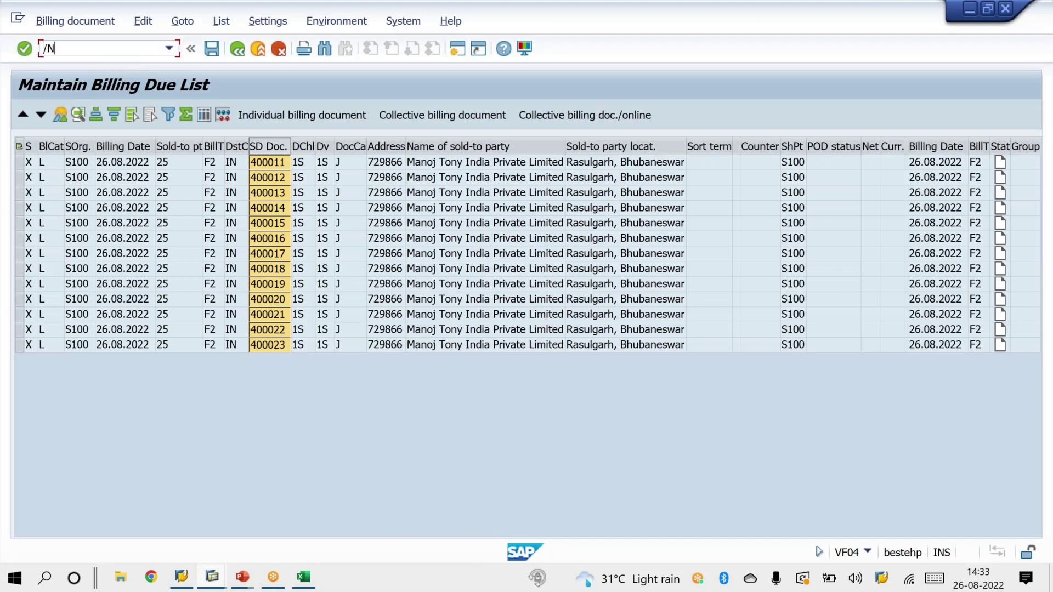
{"action": "type", "text": "VL09"}
{"action": "key", "text": "Return"}
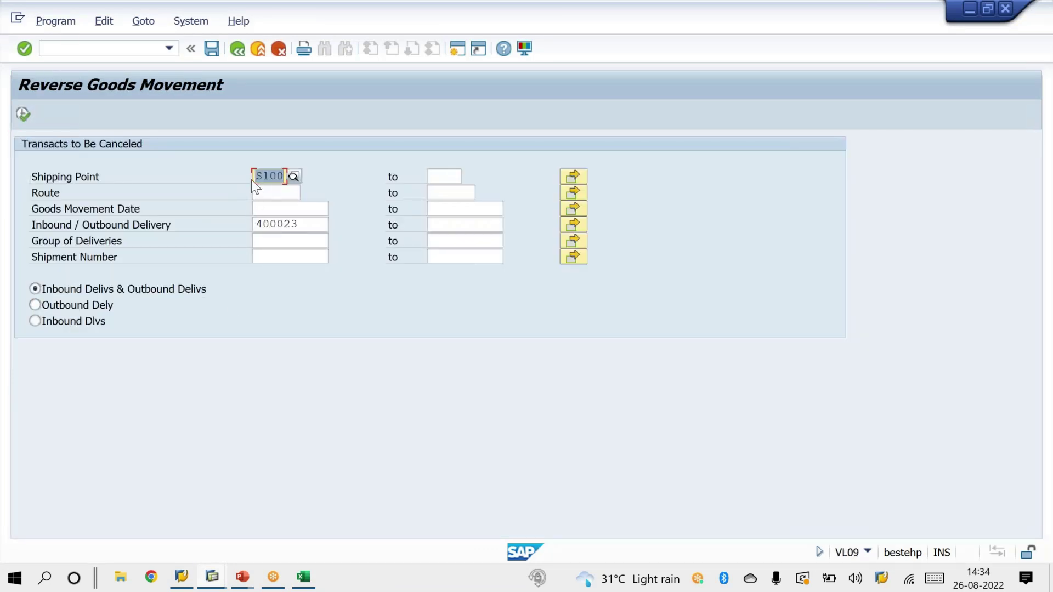
Clear delivery 400023 and upload deliveries 400011–400023 from the clipboard as multiple selection
{"action": "left_click_drag", "start_coordinate": [298, 225], "coordinate": [167, 213]}
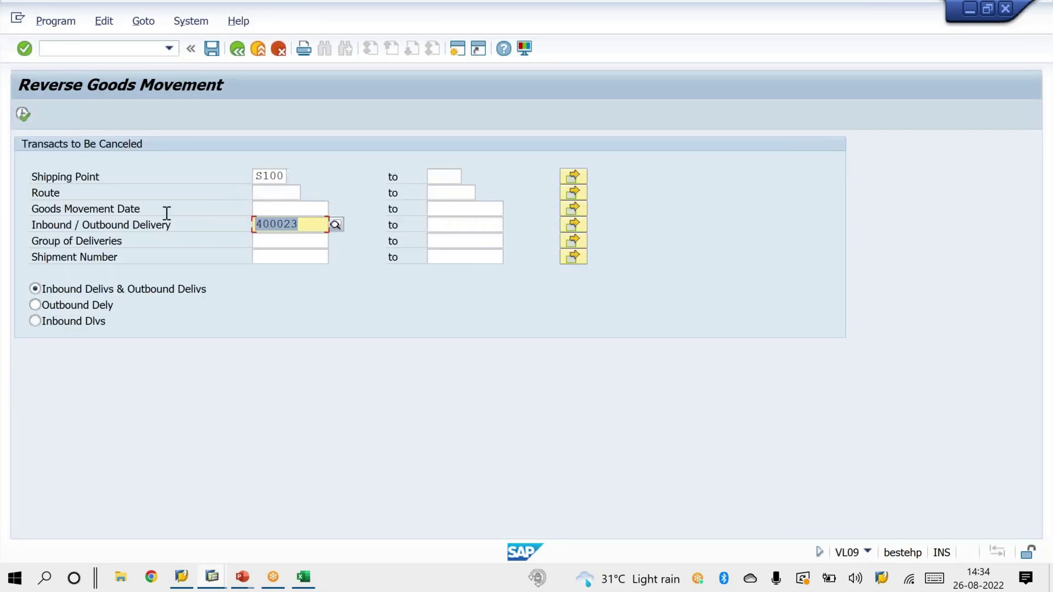
{"action": "key", "text": "Delete"}
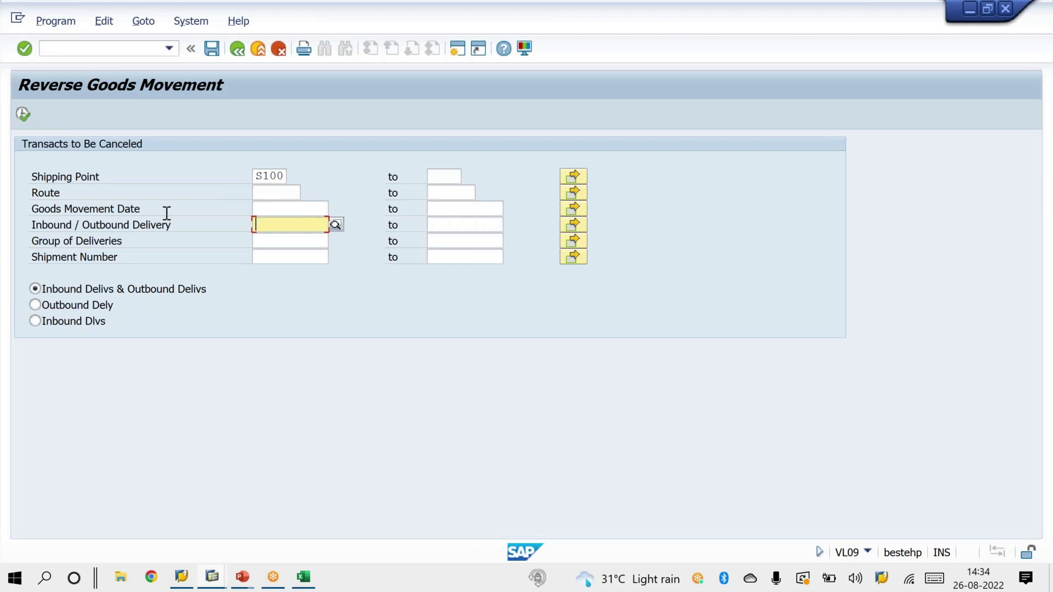
{"action": "left_click", "coordinate": [574, 226]}
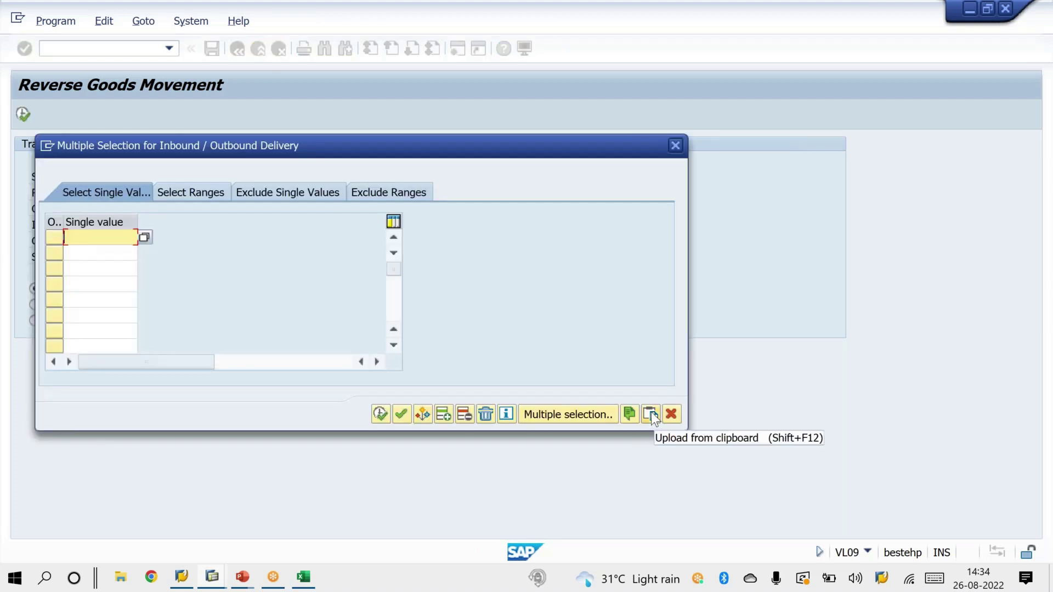
{"action": "left_click", "coordinate": [650, 412]}
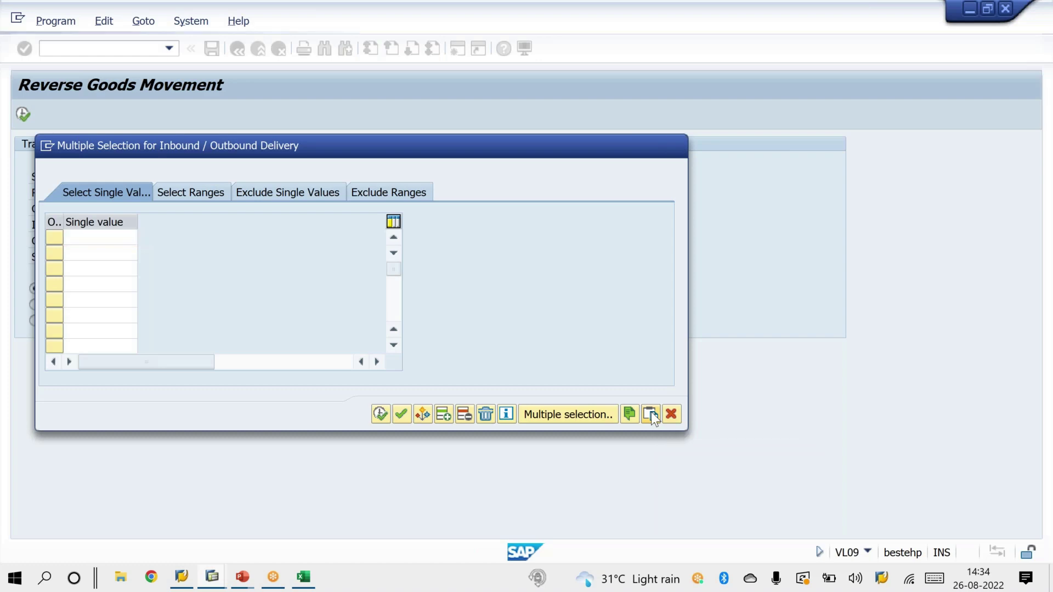
{"action": "left_click", "coordinate": [381, 414]}
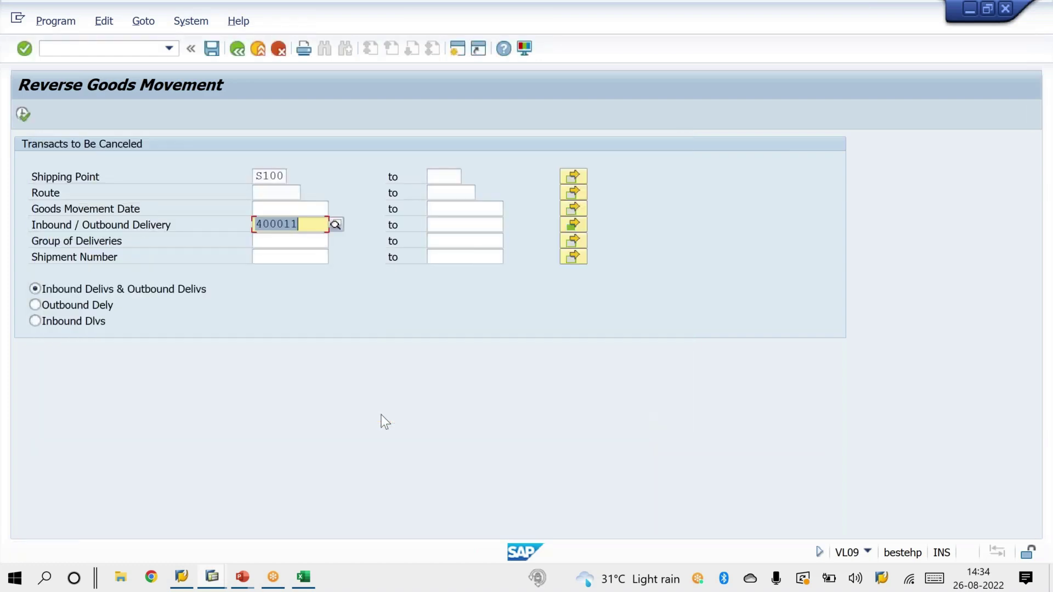
Execute VL09, select all deliveries 400011–400023 and reverse their goods movement
{"action": "left_click", "coordinate": [23, 114]}
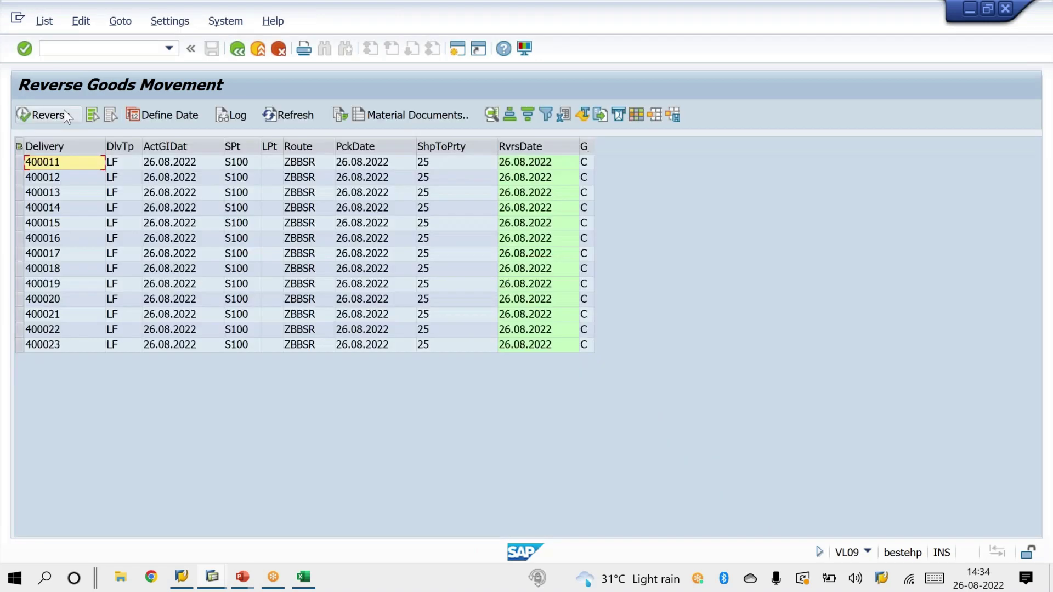
{"action": "left_click", "coordinate": [92, 117]}
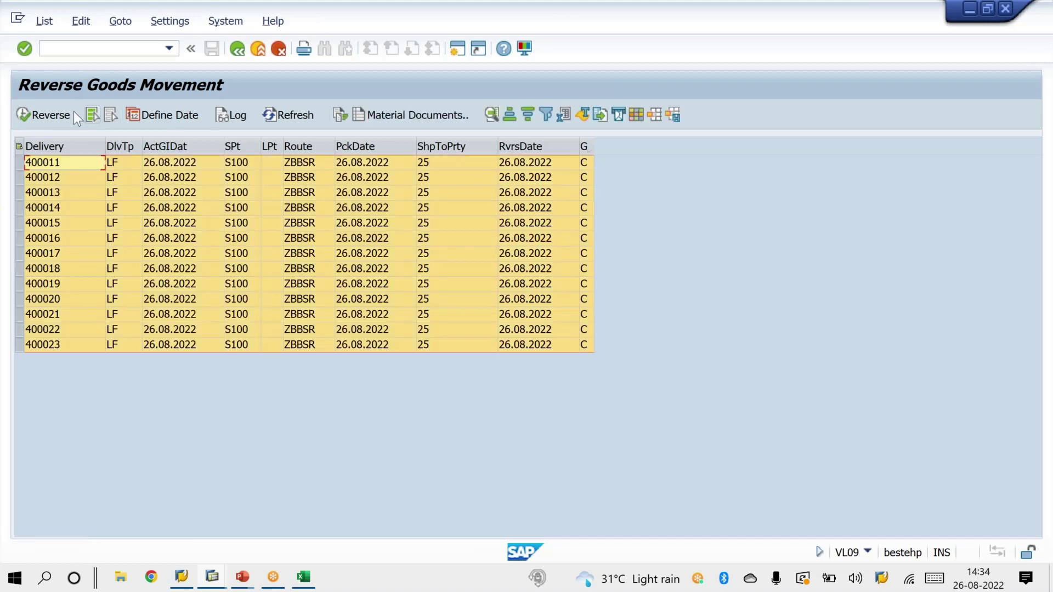
{"action": "left_click", "coordinate": [48, 114]}
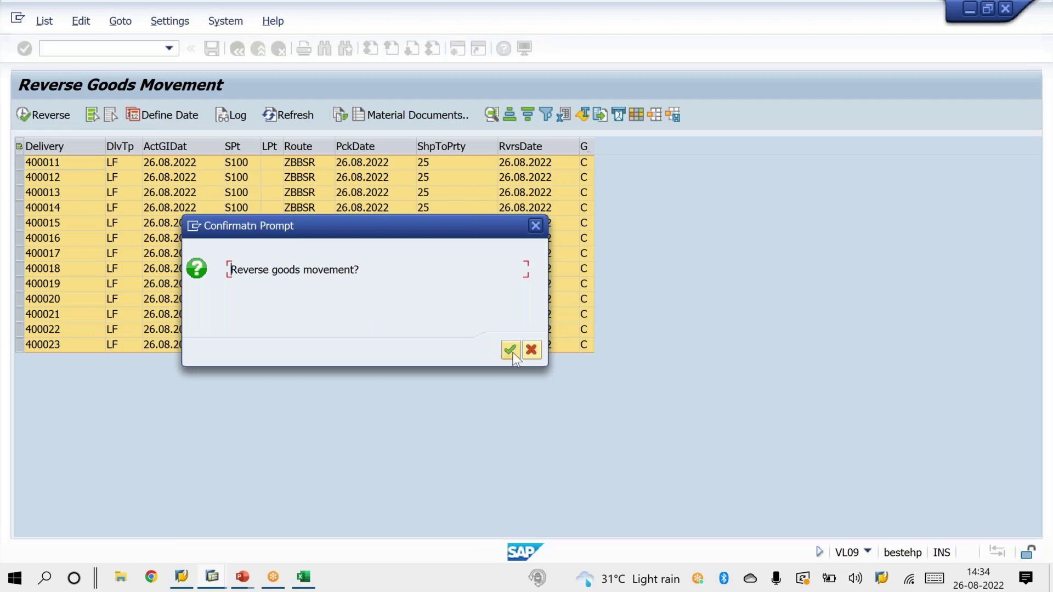
{"action": "left_click", "coordinate": [513, 352]}
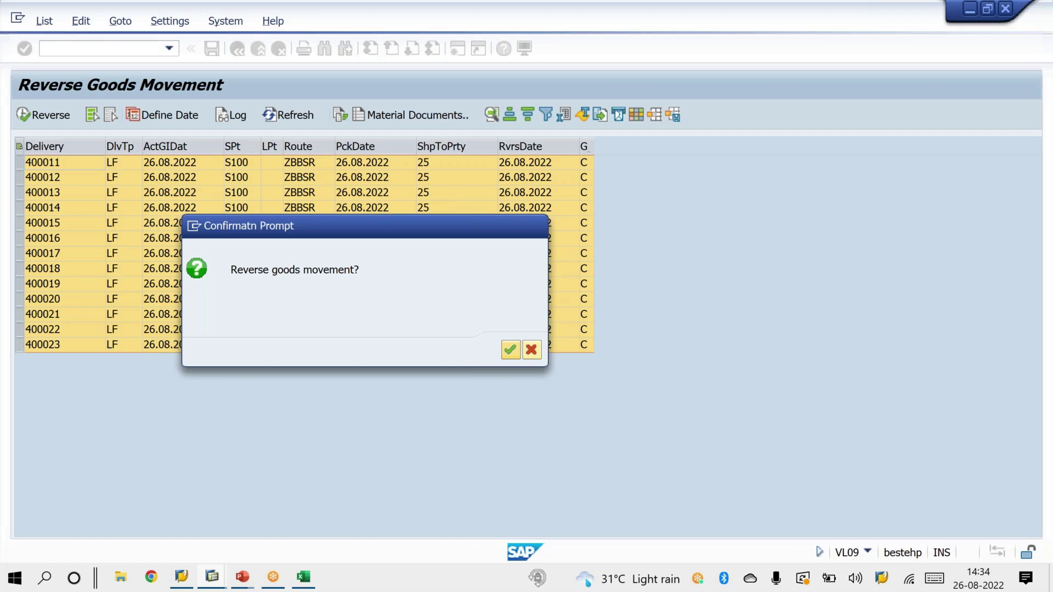
Draw a red check beside the VKM4 – SD Documents step on the slide
{"action": "mouse_move", "coordinate": [242, 577]}
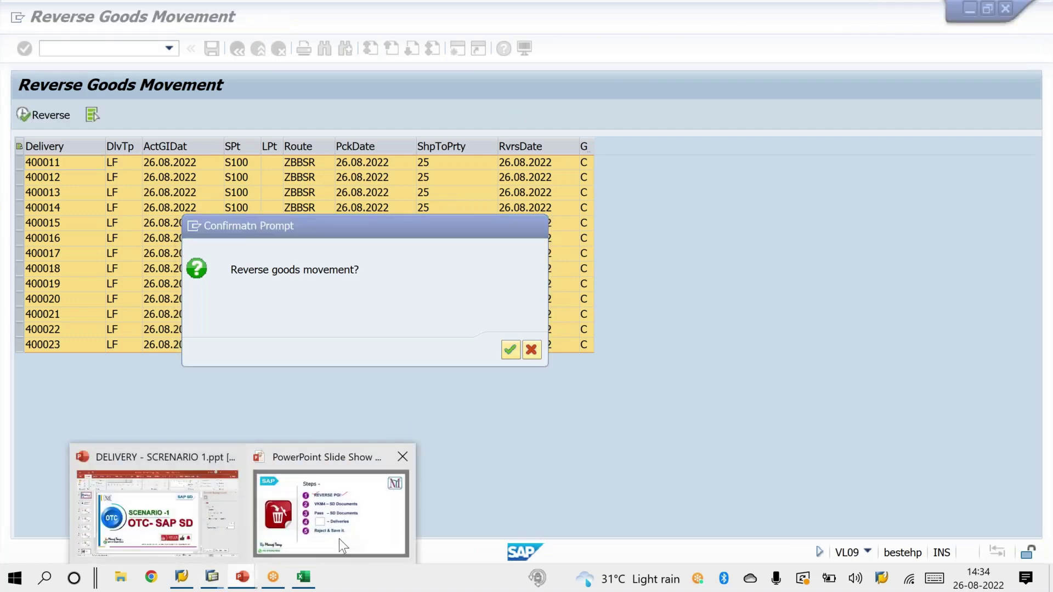
{"action": "left_click", "coordinate": [339, 539]}
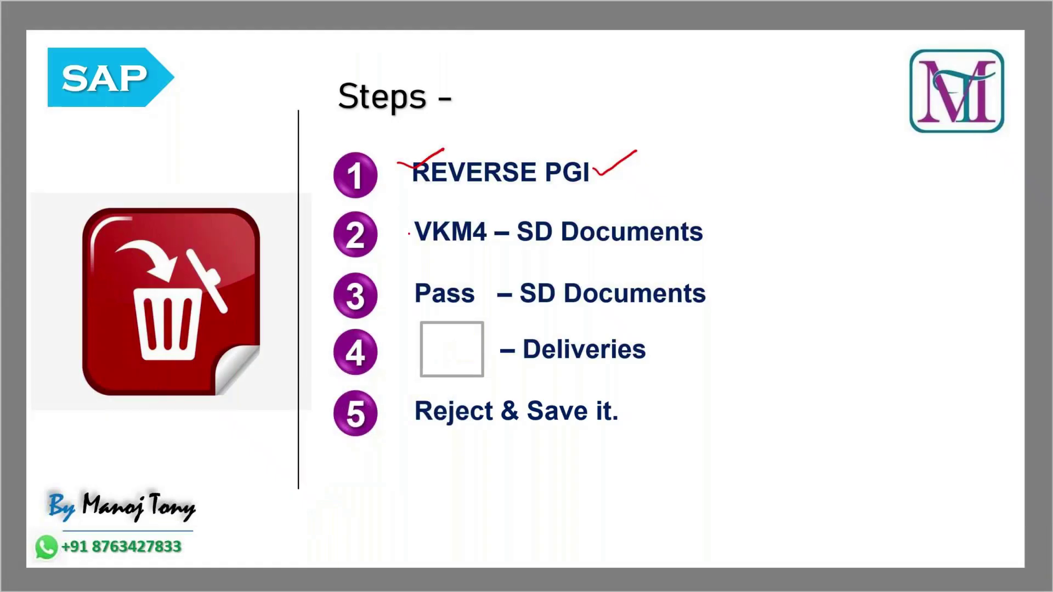
{"action": "left_click_drag", "start_coordinate": [403, 231], "coordinate": [429, 218]}
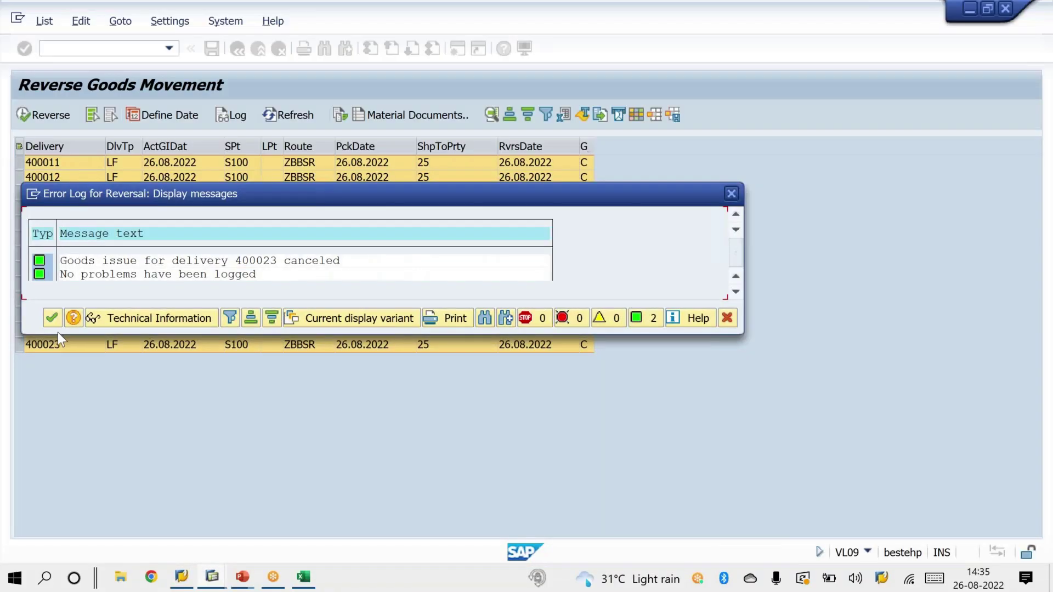
Close the reversal message log and open transaction SE16N
{"action": "left_click", "coordinate": [50, 318]}
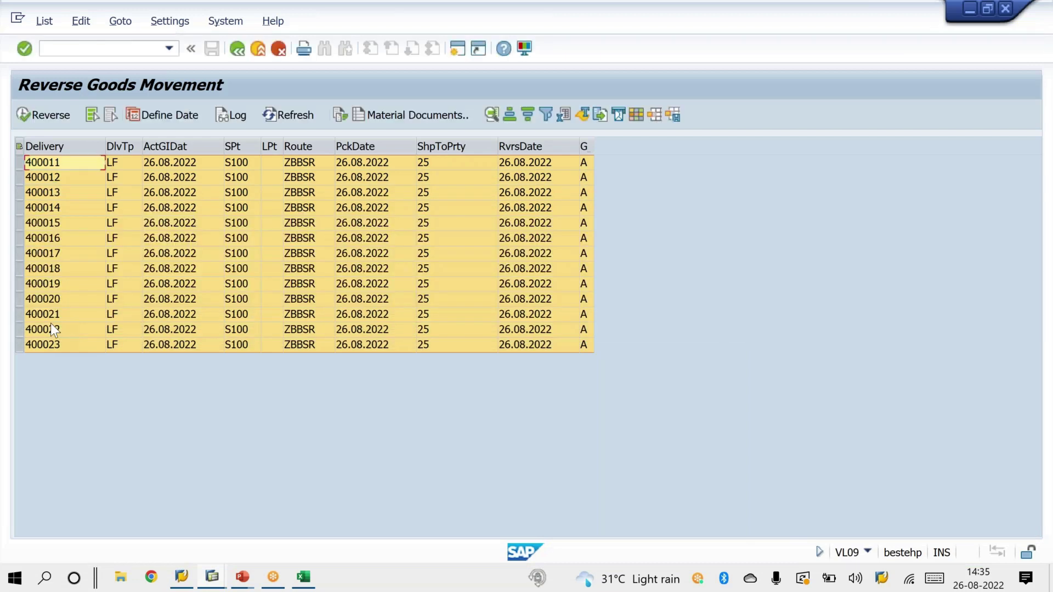
{"action": "left_click", "coordinate": [114, 53]}
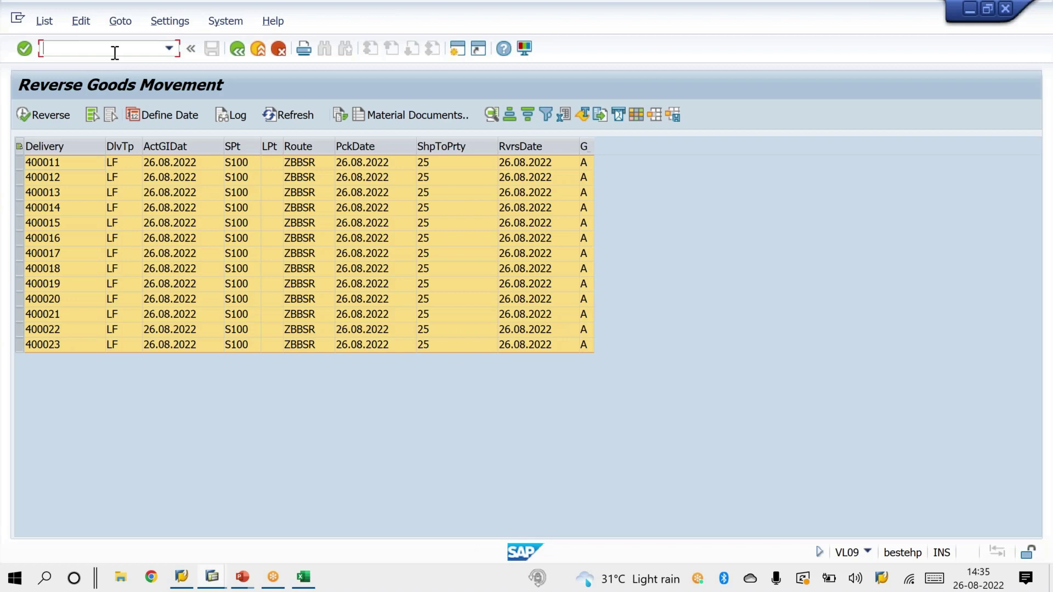
{"action": "type", "text": "/NSE16N"}
{"action": "key", "text": "Return"}
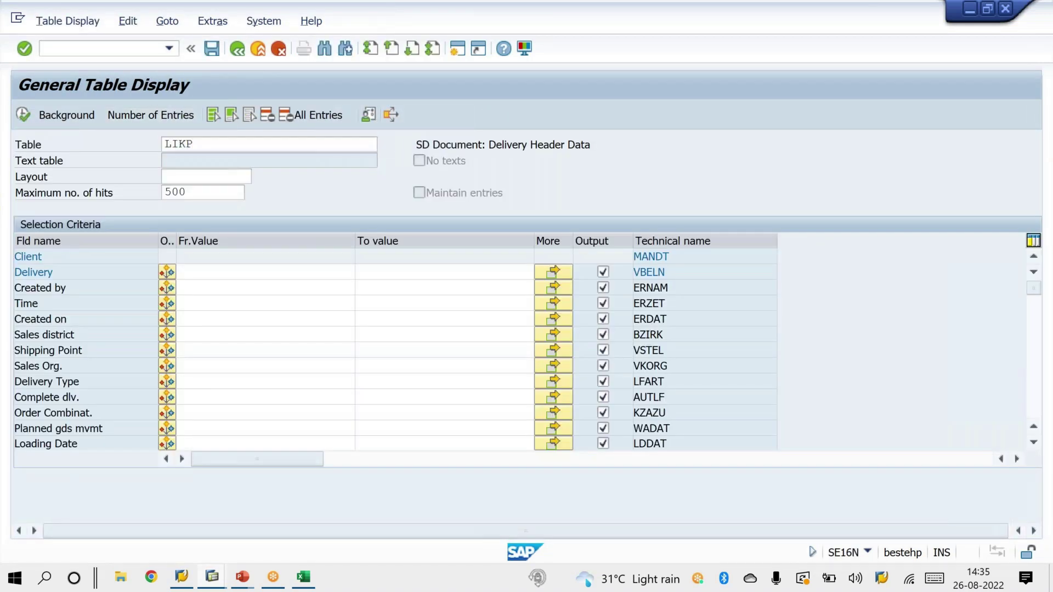
Query table LIKP for the 13 pasted deliveries 400011–400023
{"action": "left_click", "coordinate": [558, 275]}
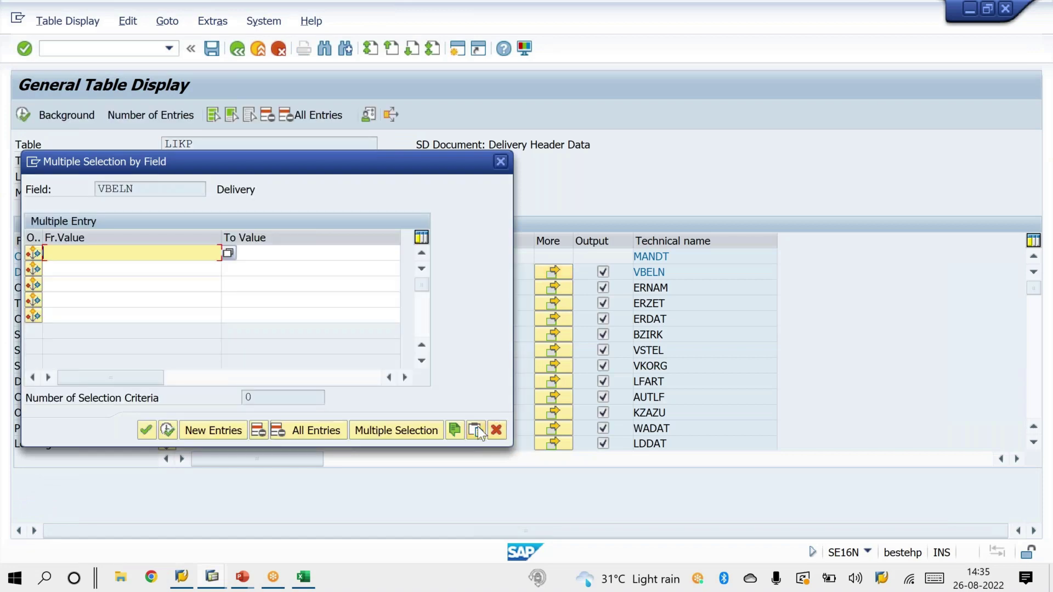
{"action": "left_click", "coordinate": [475, 430]}
{"action": "left_click", "coordinate": [167, 430]}
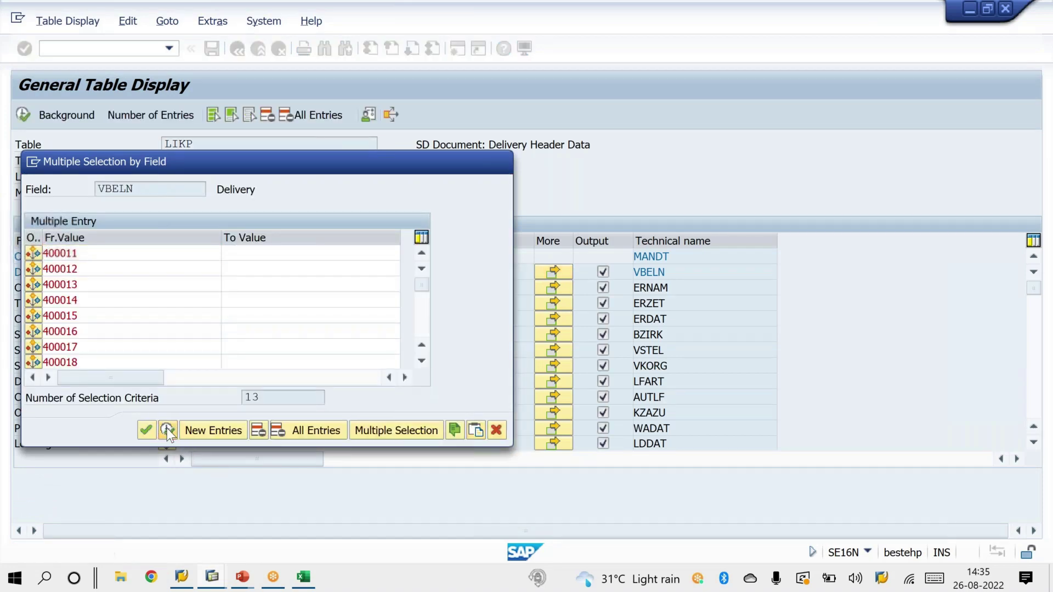
{"action": "left_click", "coordinate": [22, 114]}
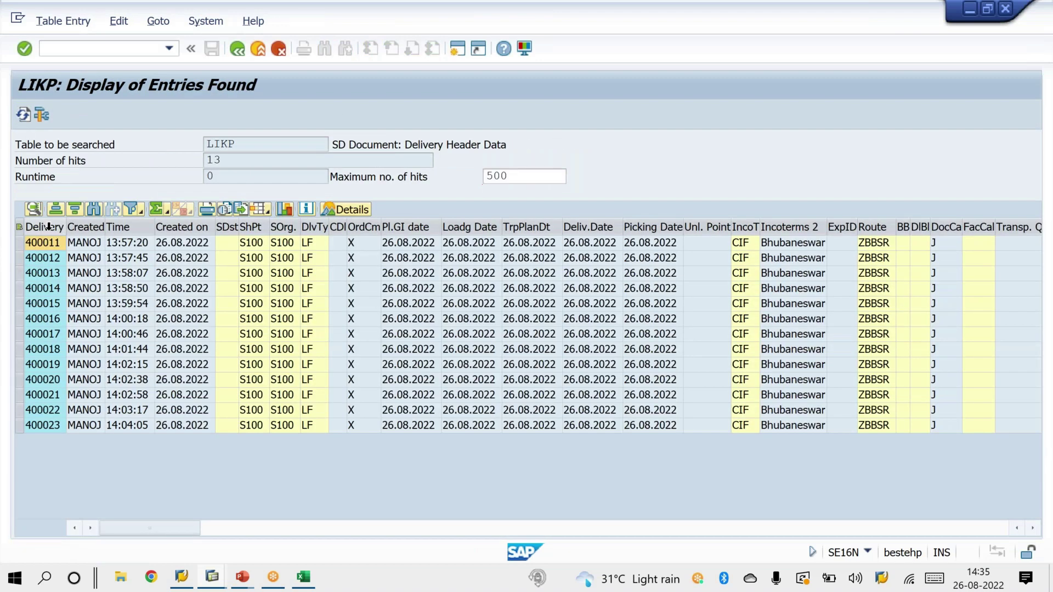
{"action": "left_click", "coordinate": [49, 226]}
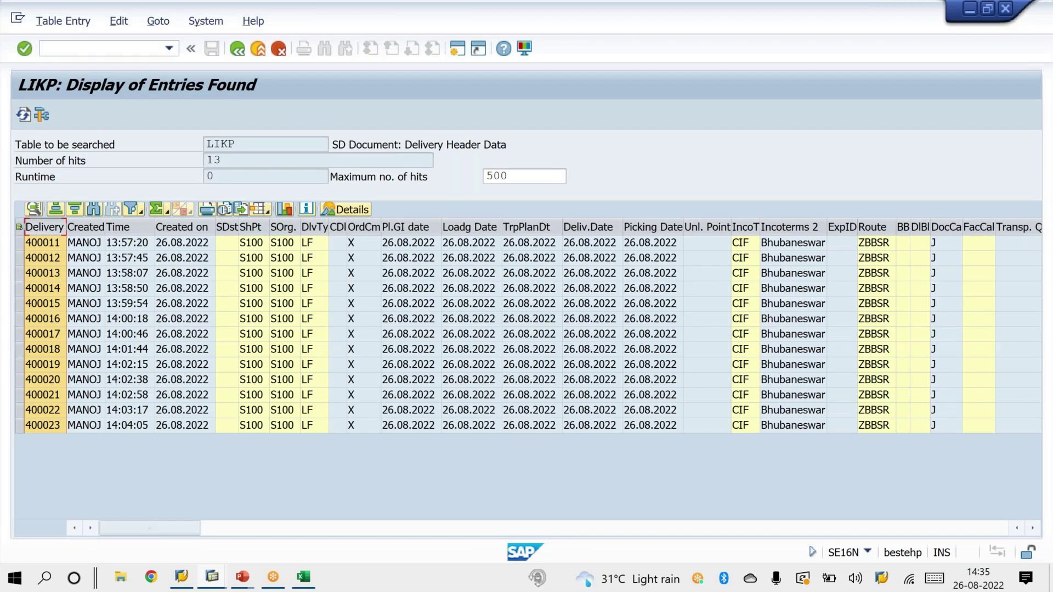
{"action": "left_click", "coordinate": [103, 49]}
{"action": "type", "text": "/NVKM4"}
Open VKM4 and tick off the Pass SD Documents step on the slide
{"action": "key", "text": "Return"}
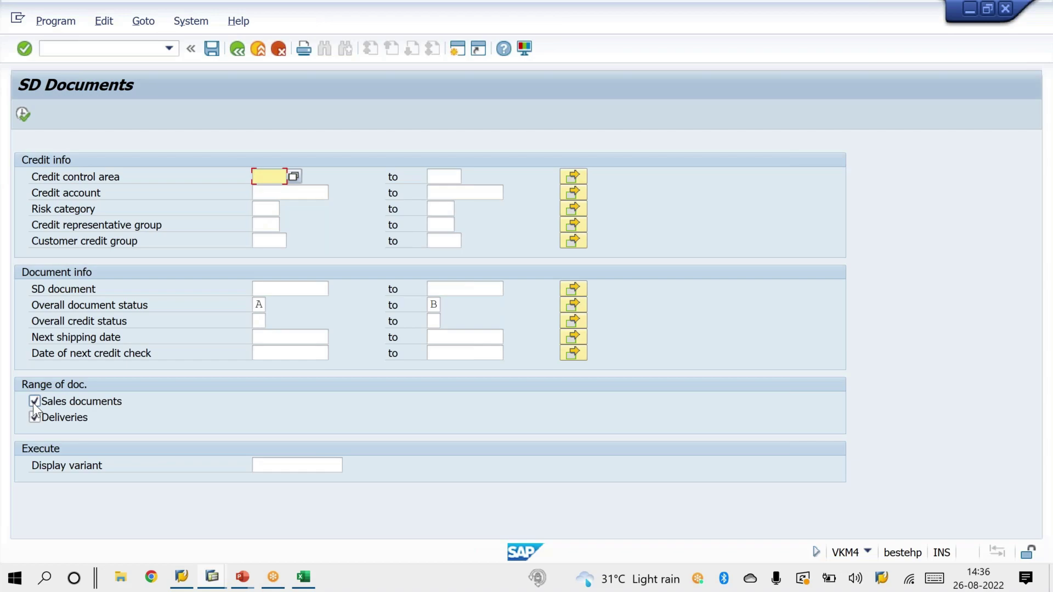
{"action": "key", "text": "alt+Tab"}
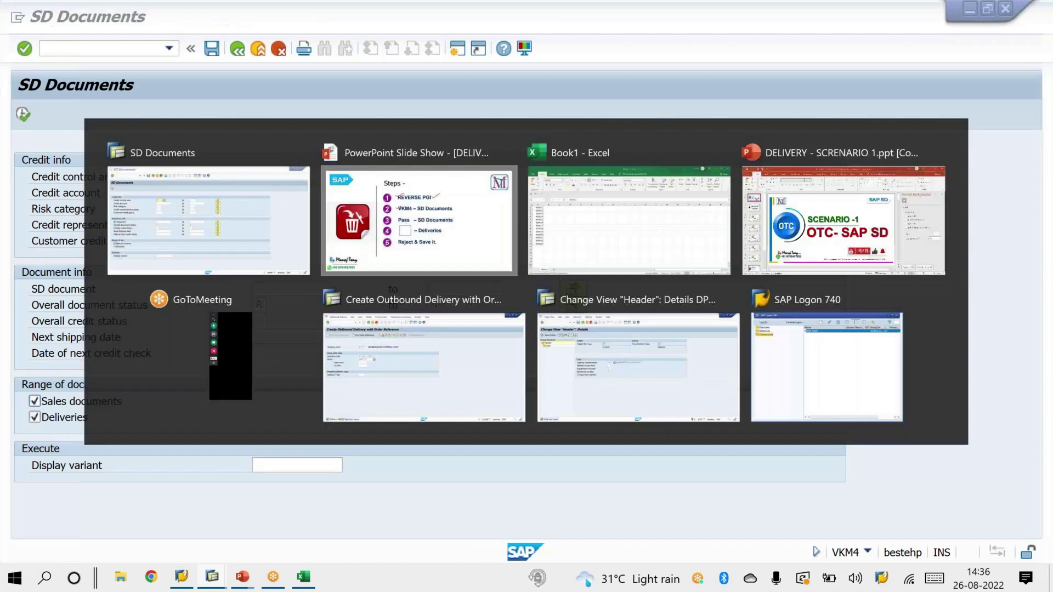
{"action": "left_click_drag", "start_coordinate": [402, 285], "coordinate": [444, 272]}
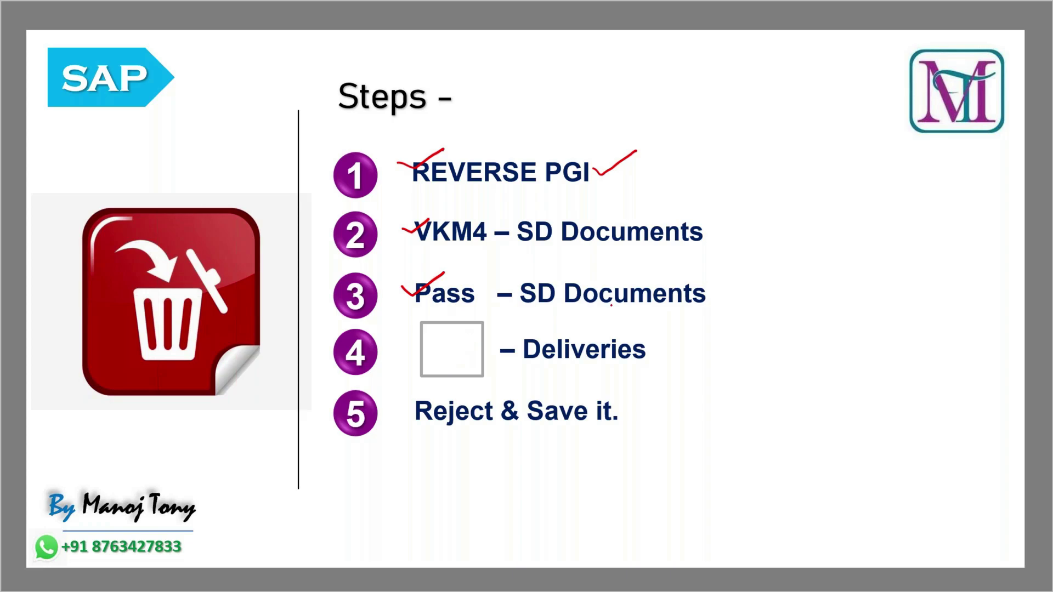
{"action": "key", "text": "alt+Tab"}
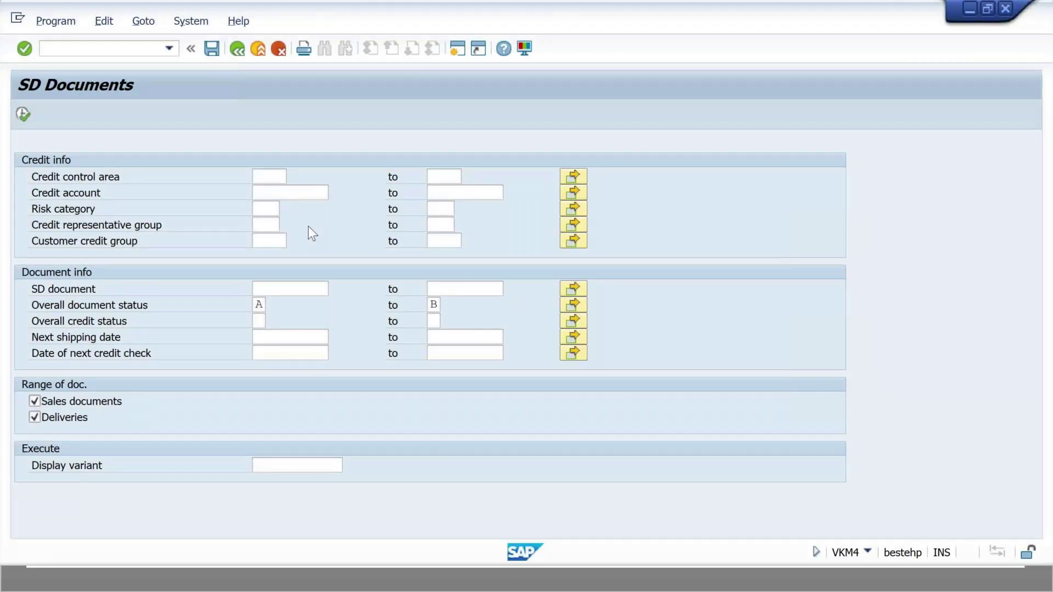
Paste the deliveries as SD document values, exclude sales documents, and execute
{"action": "left_click", "coordinate": [278, 289]}
{"action": "left_click", "coordinate": [575, 288]}
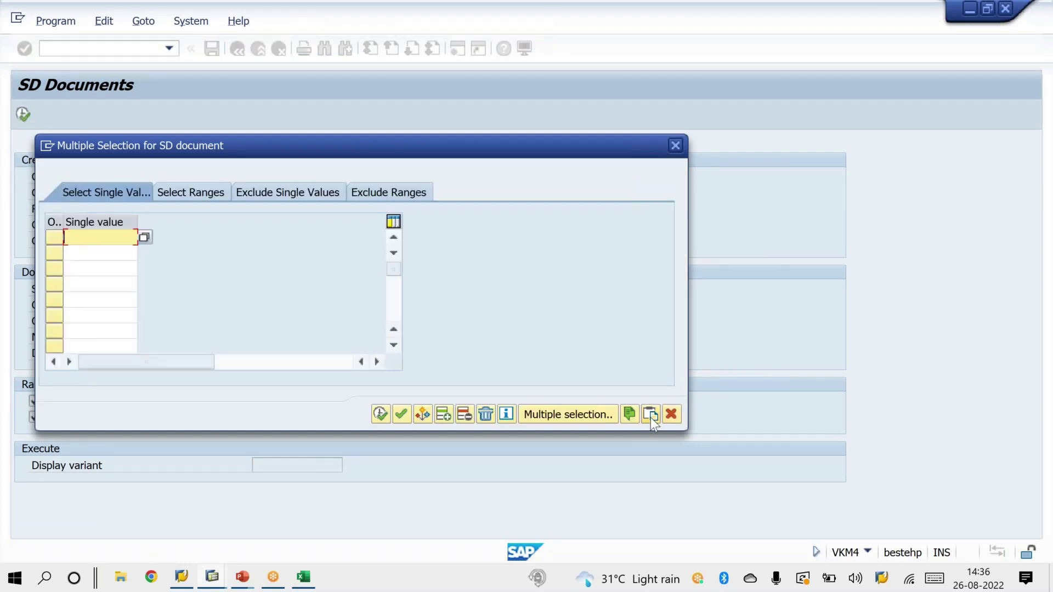
{"action": "left_click", "coordinate": [651, 416]}
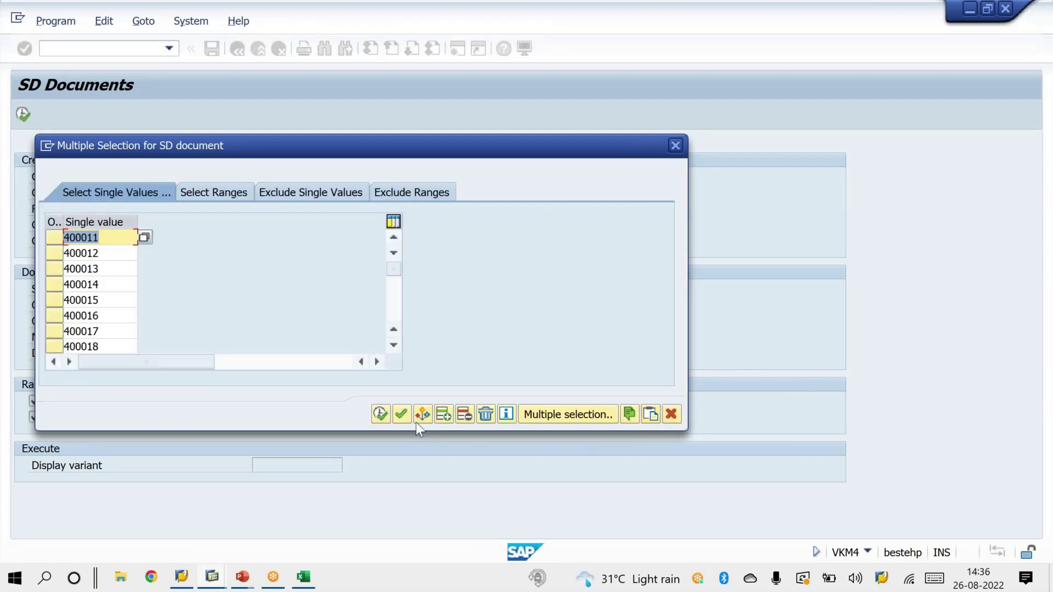
{"action": "left_click", "coordinate": [380, 414]}
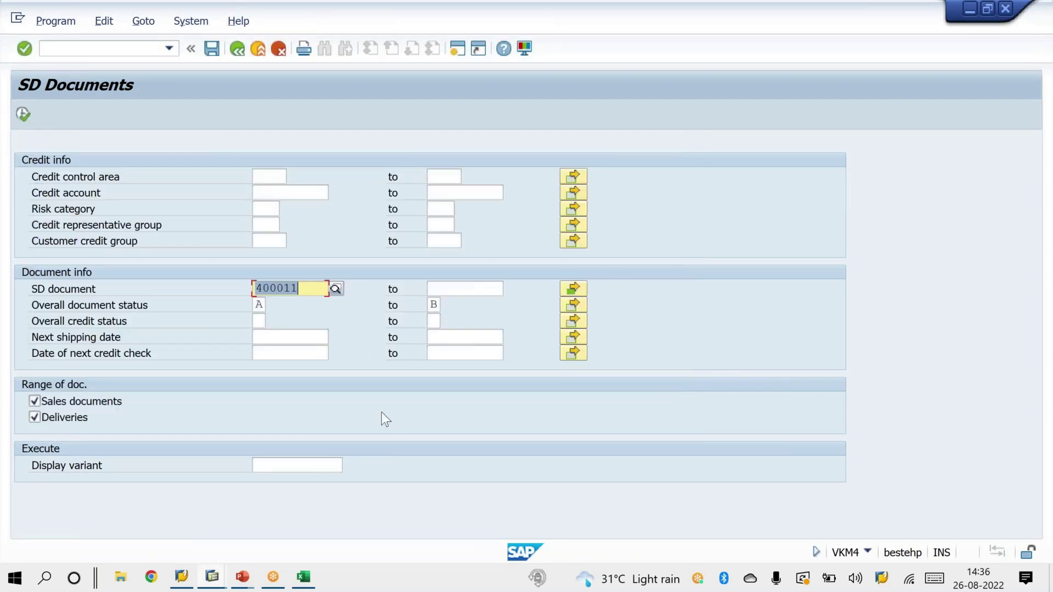
{"action": "left_click", "coordinate": [34, 417]}
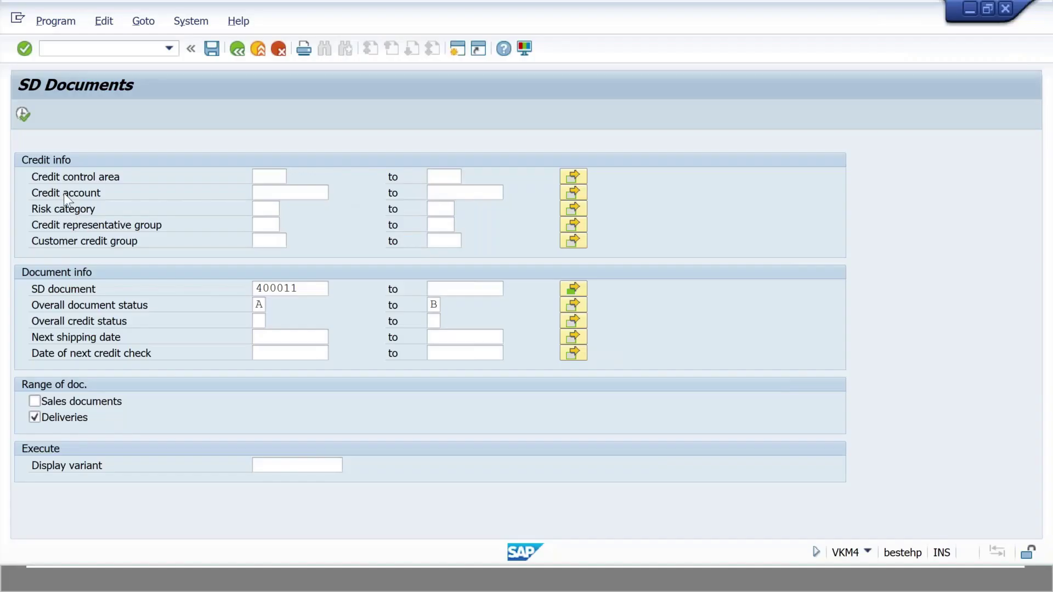
{"action": "left_click", "coordinate": [22, 115]}
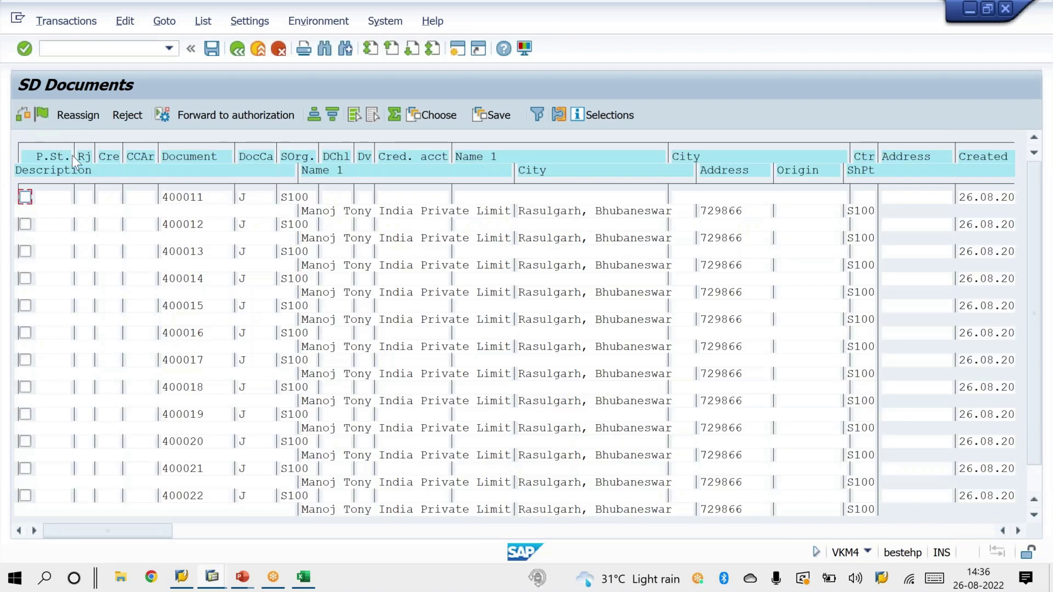
Select every listed delivery and reject it with reason 01, Delivery date too late
{"action": "left_click", "coordinate": [354, 115]}
{"action": "left_click", "coordinate": [132, 117]}
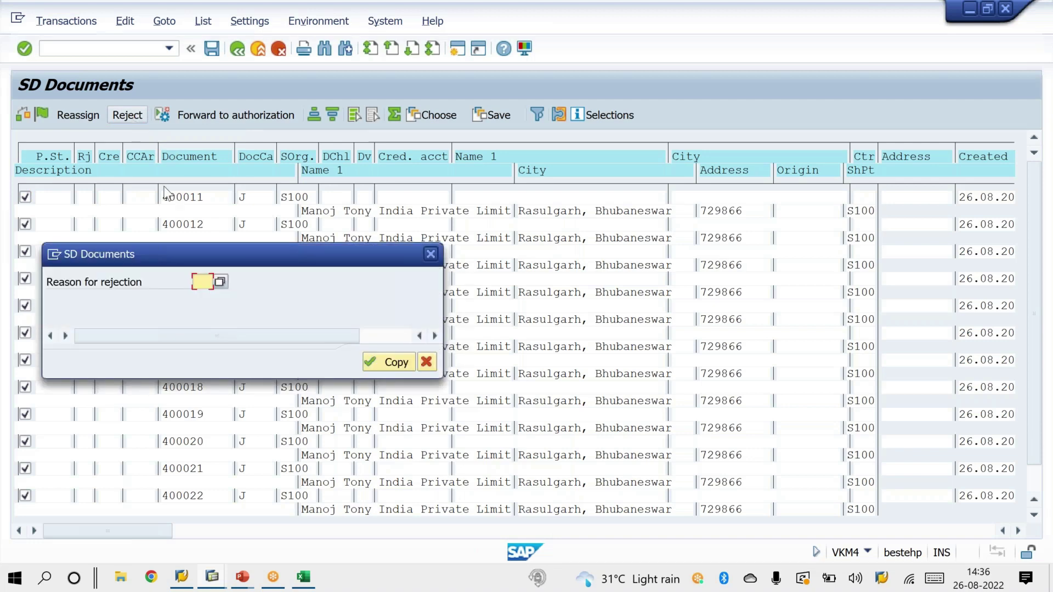
{"action": "left_click", "coordinate": [220, 281]}
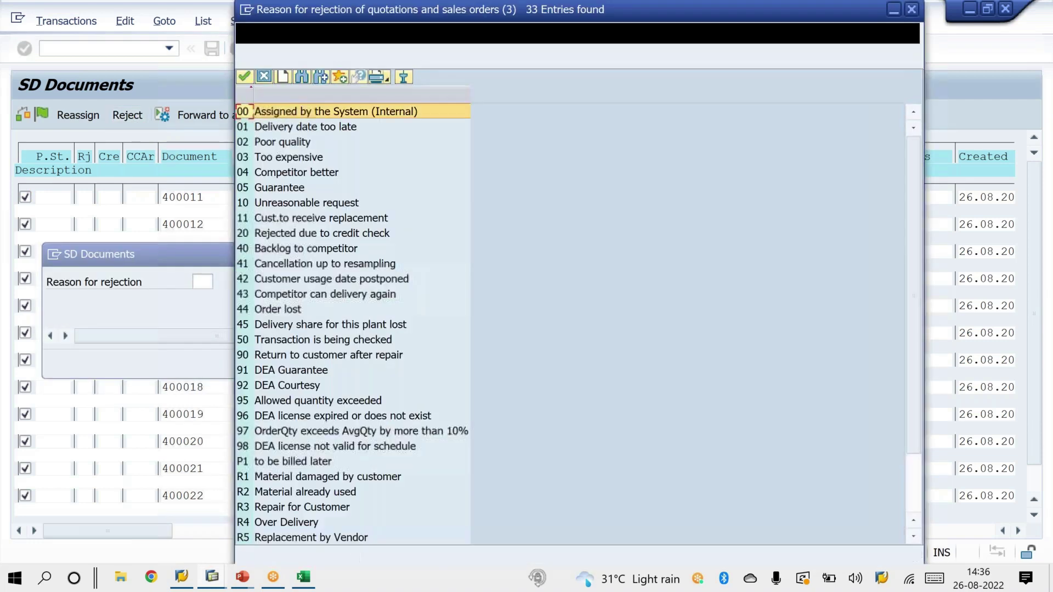
{"action": "left_click", "coordinate": [279, 127]}
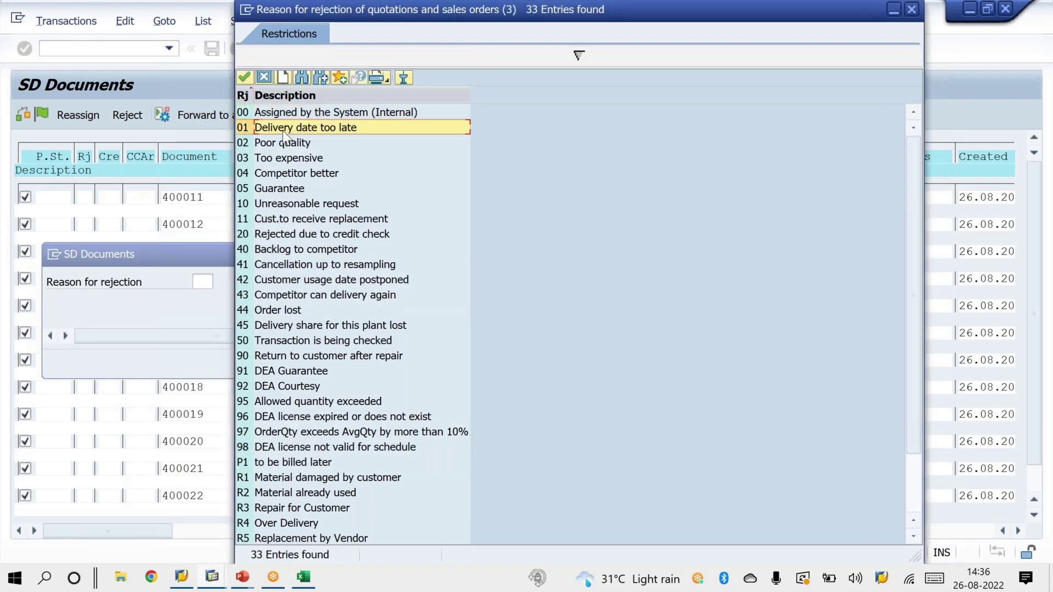
{"action": "double_click", "coordinate": [279, 128]}
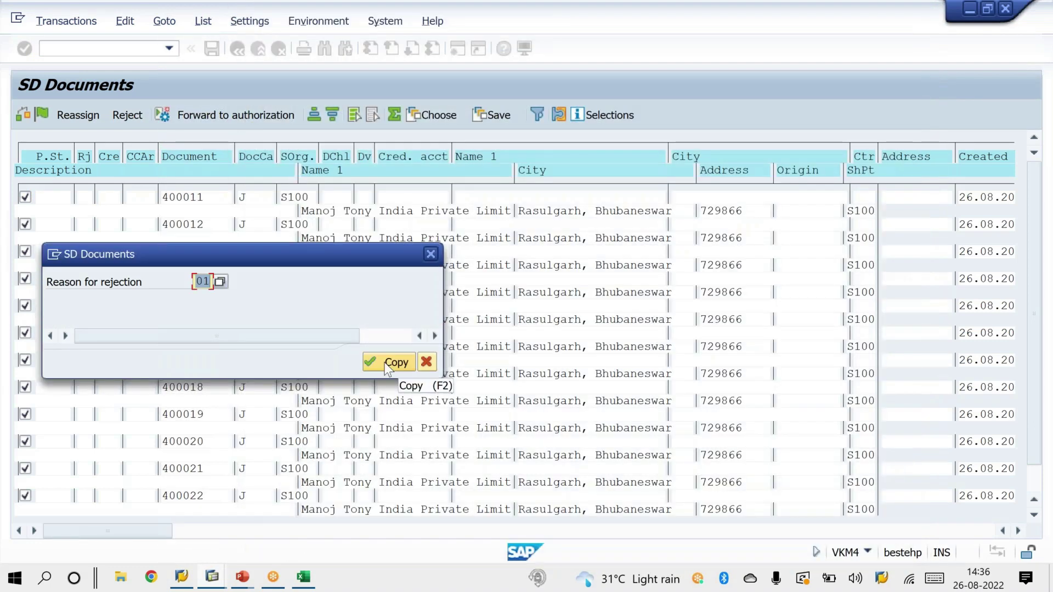
{"action": "left_click", "coordinate": [388, 363]}
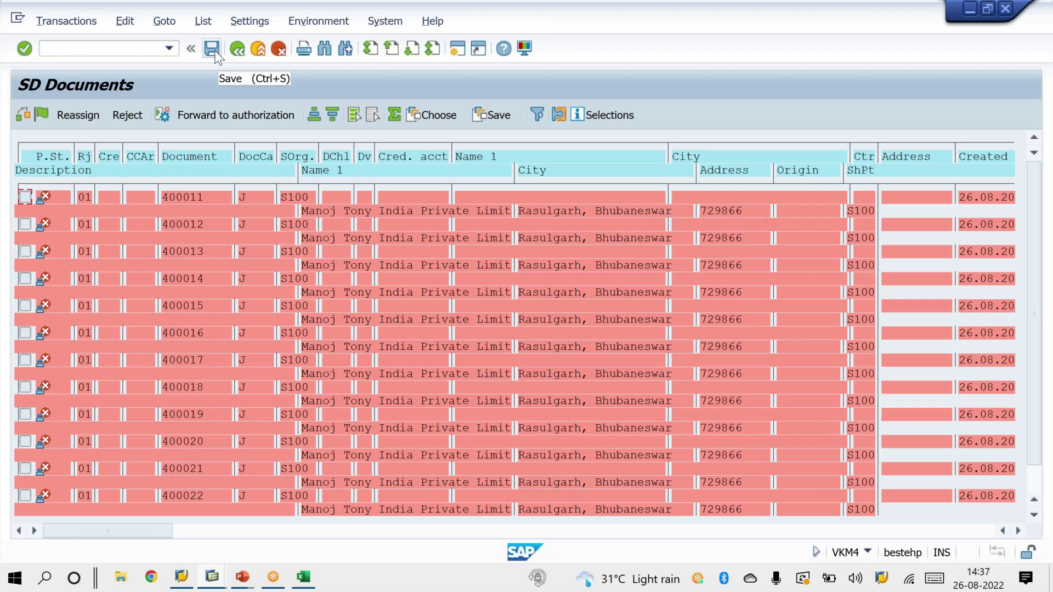
Save the rejections for deliveries 400011–400023, then begin entering the /NSE16N transaction code
{"action": "left_click", "coordinate": [211, 49]}
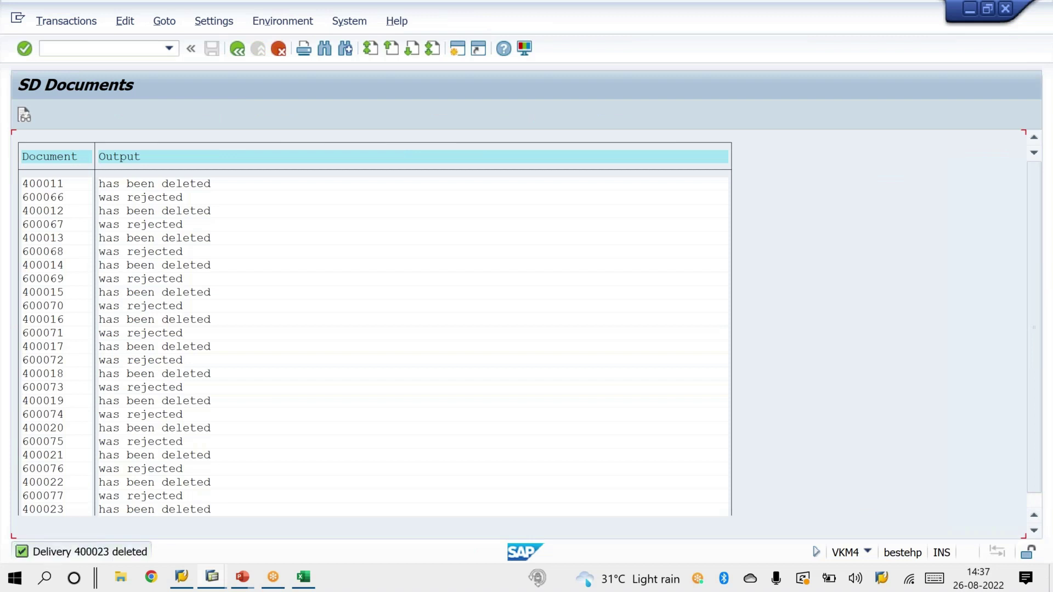
{"action": "left_click", "coordinate": [141, 52]}
{"action": "type", "text": "/"}
{"action": "type", "text": "NSE16N"}
Query table LIKP for the pasted delivery numbers from 400011 to confirm no records remain
{"action": "key", "text": "Return"}
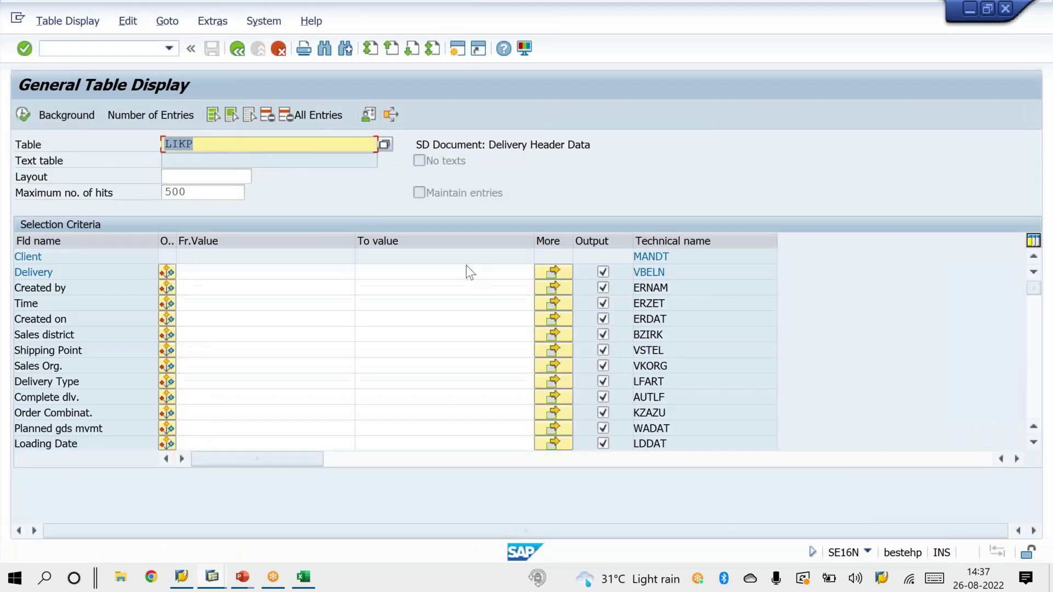
{"action": "left_click", "coordinate": [548, 271]}
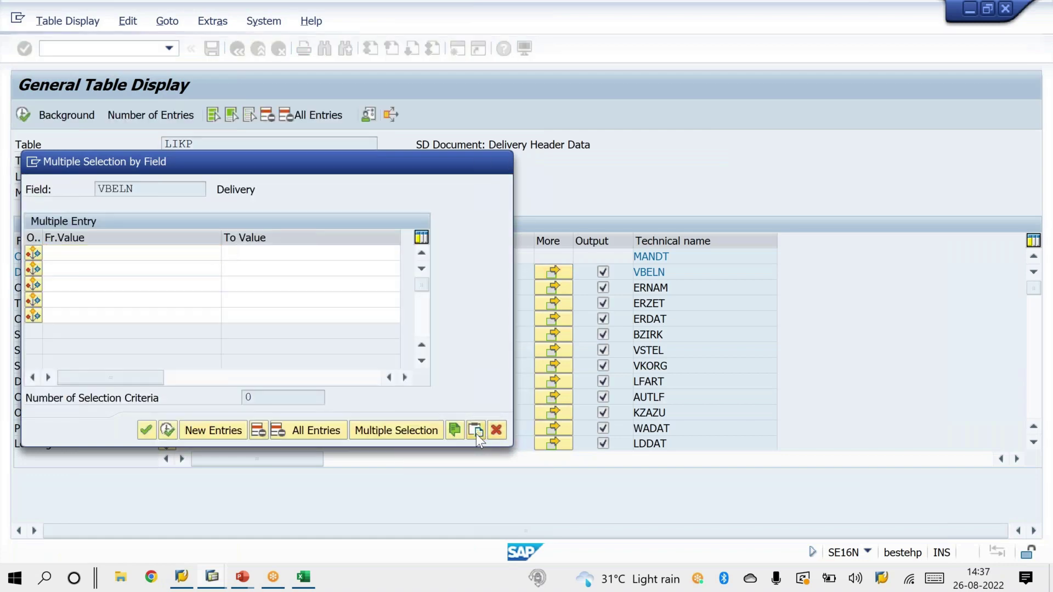
{"action": "key", "text": "shift+F12"}
{"action": "left_click", "coordinate": [168, 430]}
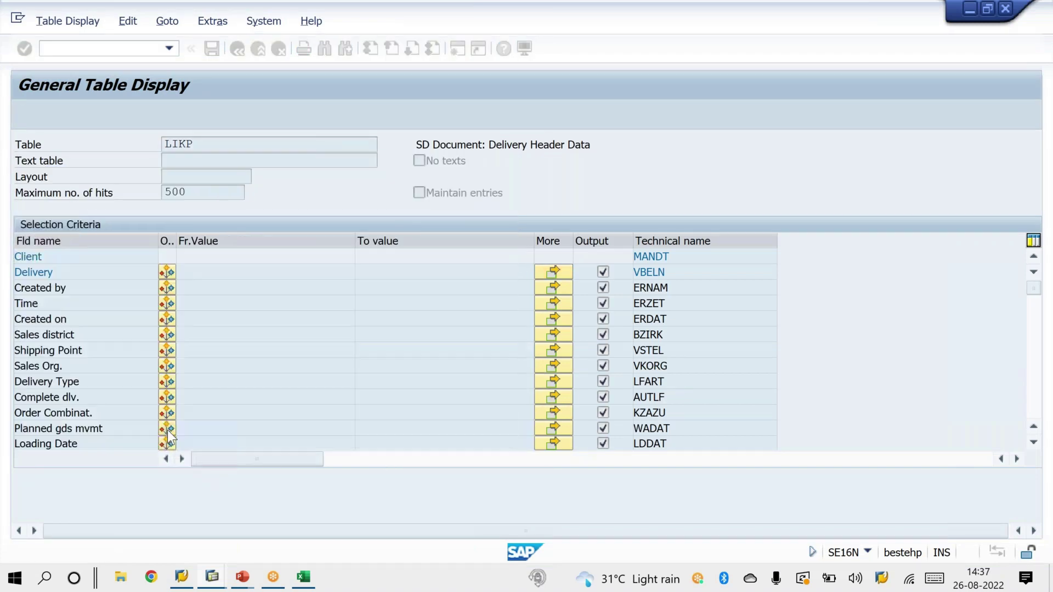
{"action": "left_click", "coordinate": [23, 113]}
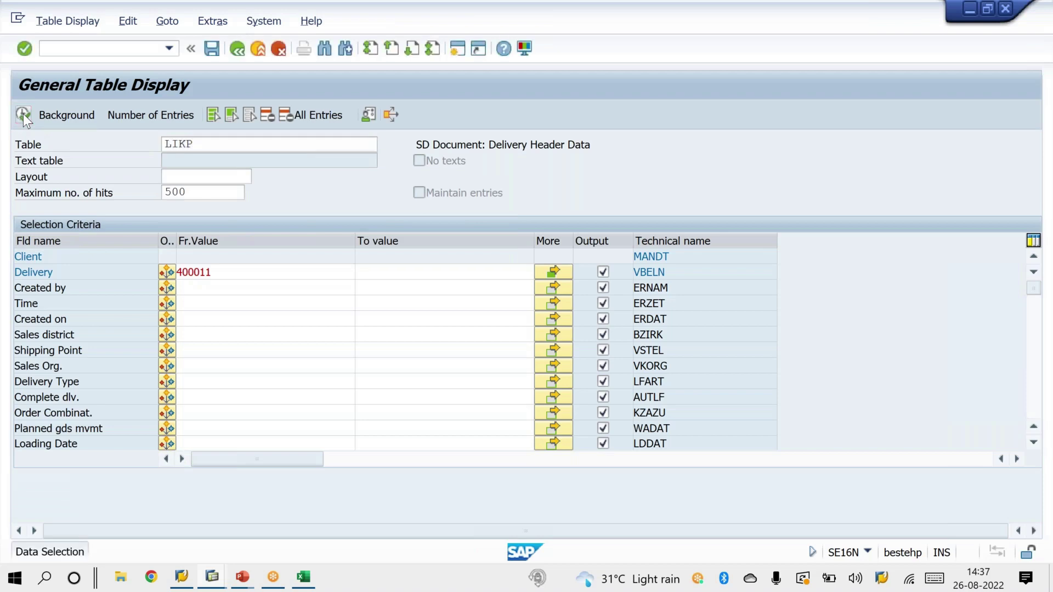